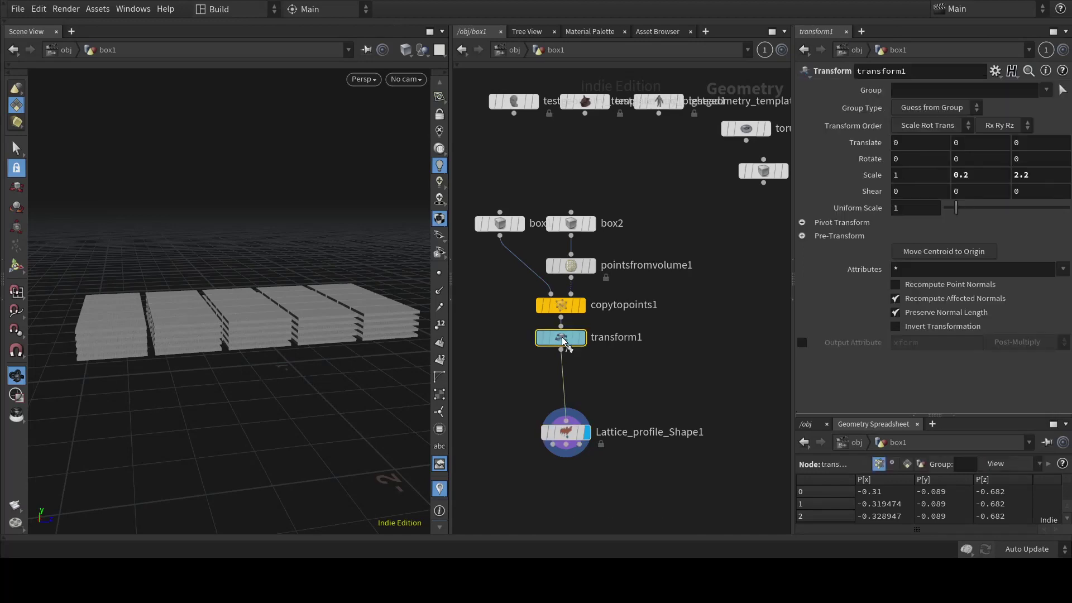
Step: Display the undeformed transform1 geometry to inspect it, and return to the Lattice_profile_Shape1 node
left_click(581, 338)
left_click_drag(330, 324, 271, 359)
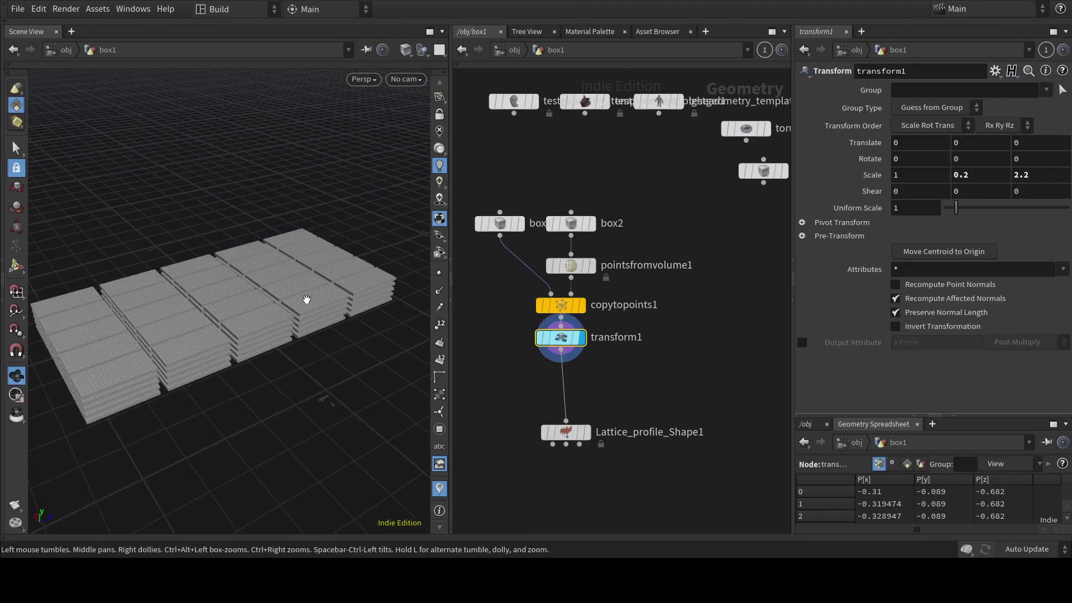
left_click(567, 440)
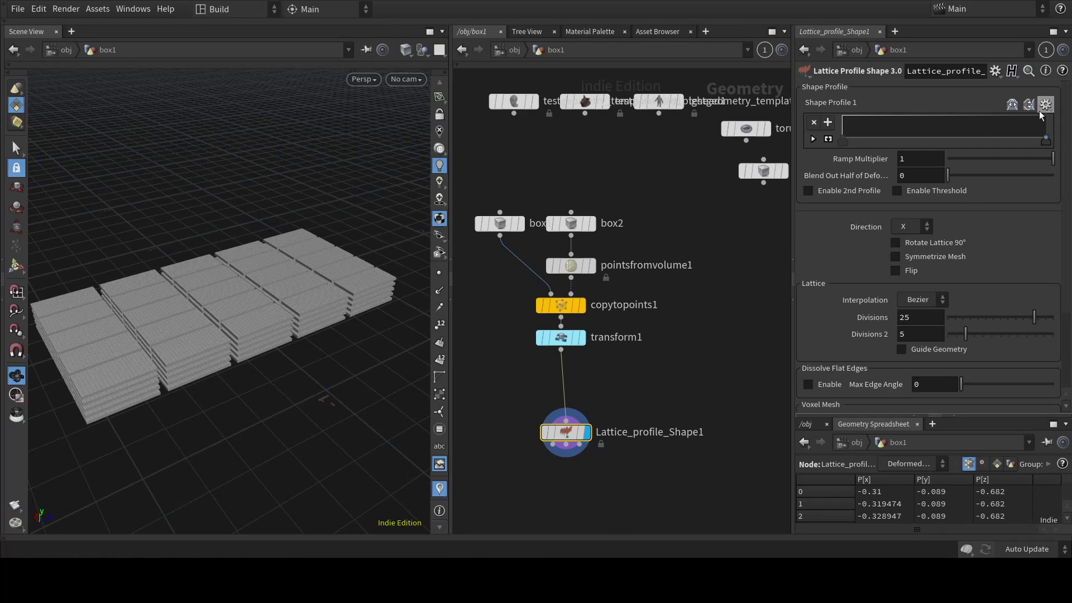
Step: Apply a smooth hill-shaped preset to Shape Profile 1 and set the deformation direction to Y
left_click(1025, 133)
scroll(145, 315, "down", 1)
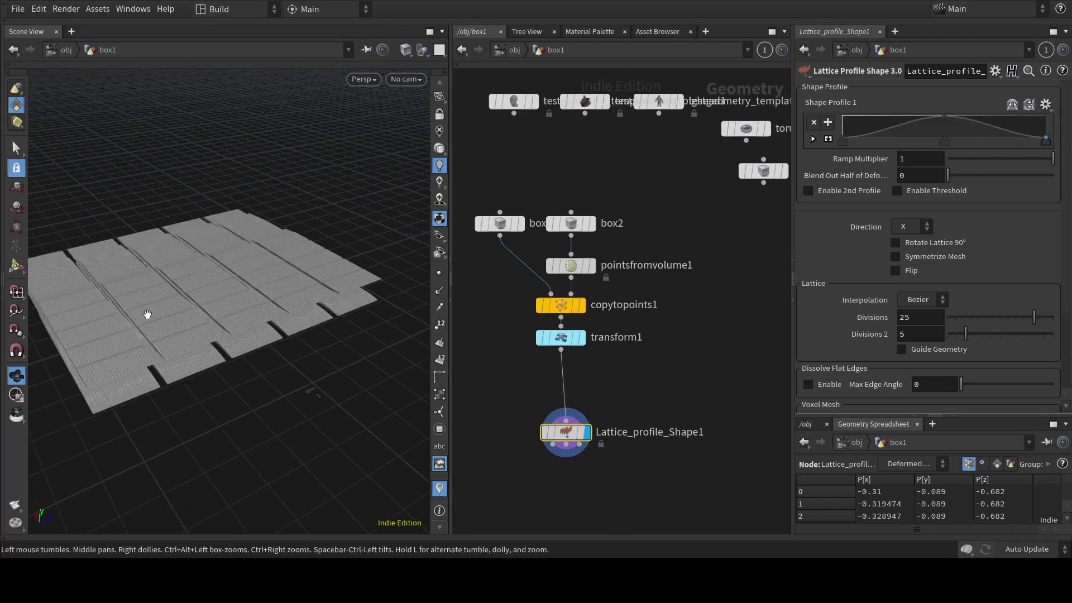
scroll(143, 316, "up", 2)
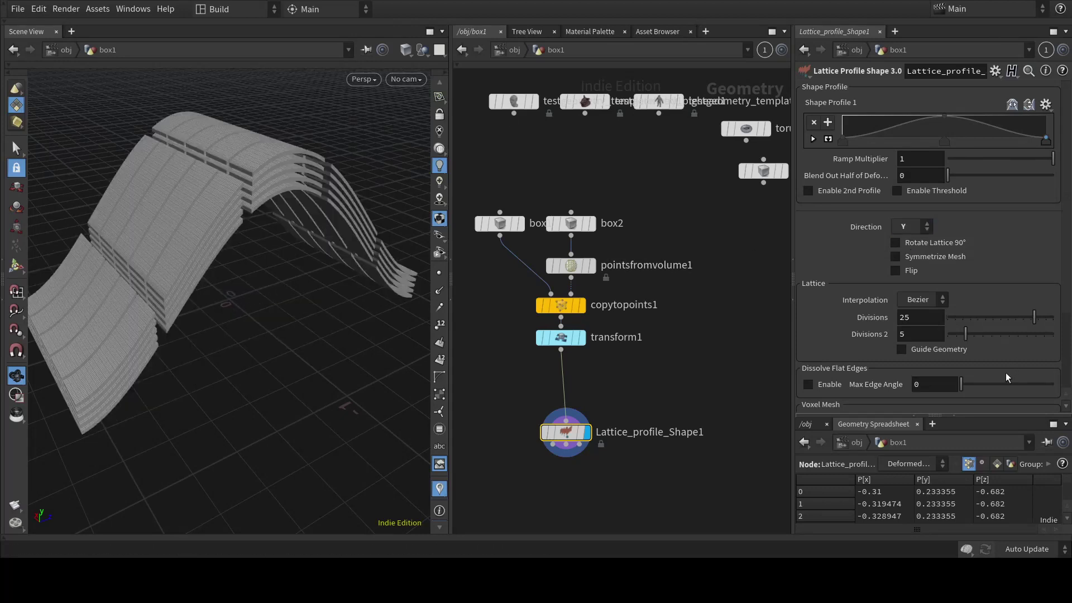
scroll(949, 373, "down", 2)
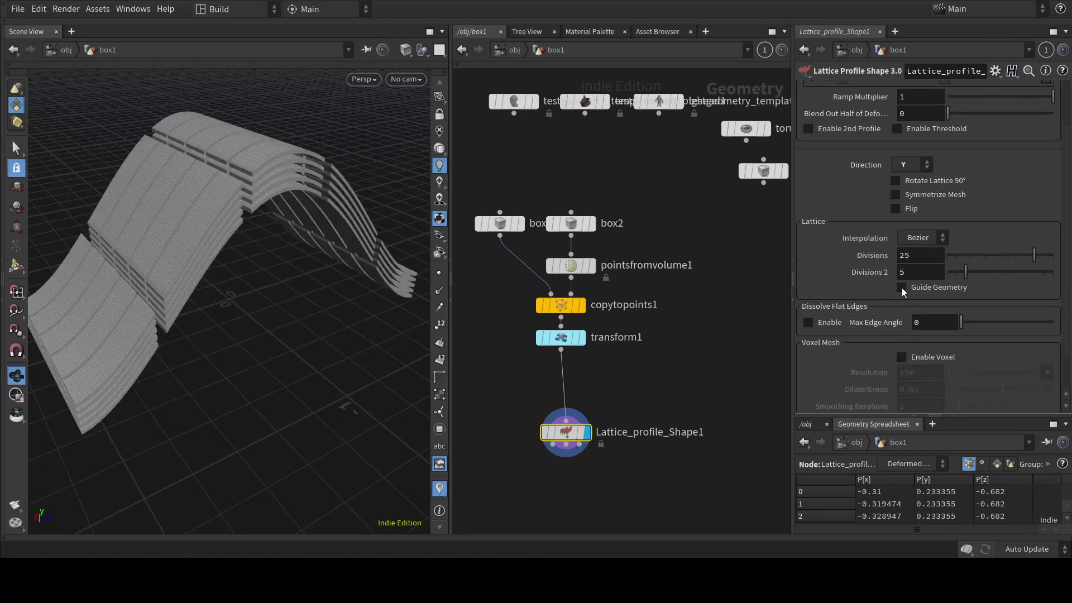
Step: Enable the lattice's Guide Geometry and flip the deformation so the stack bends downward
left_click(901, 287)
left_click_drag(390, 279, 316, 257)
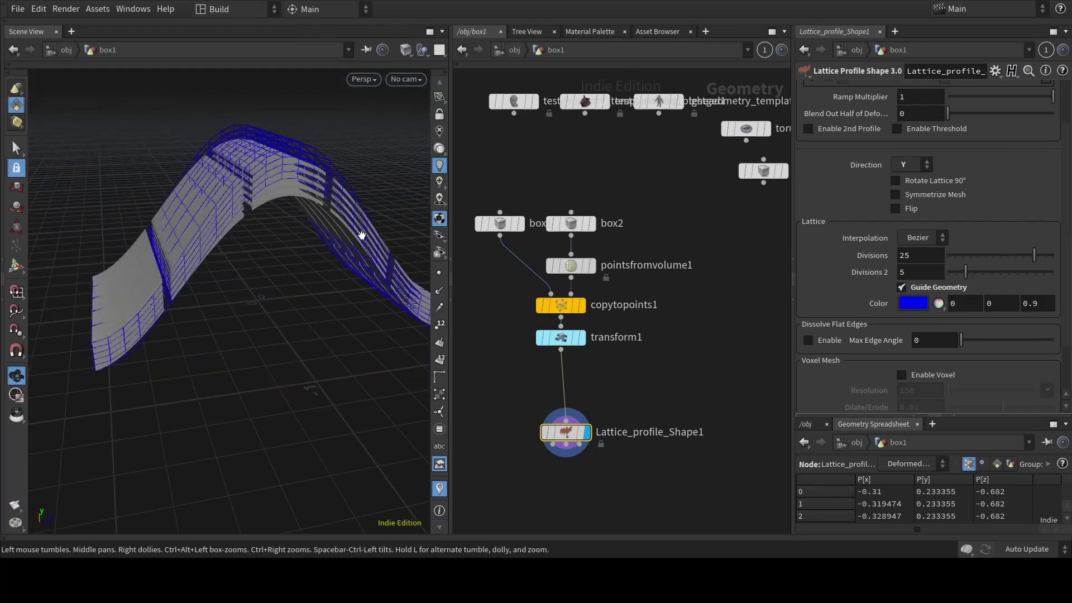
left_click_drag(381, 237, 256, 315)
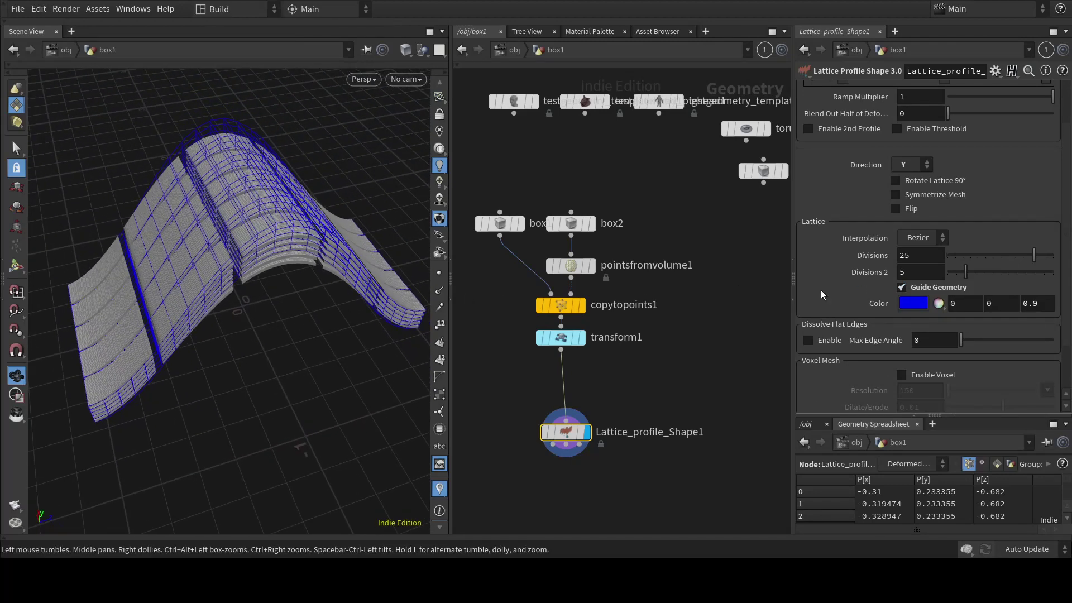
scroll(943, 215, "up", 1)
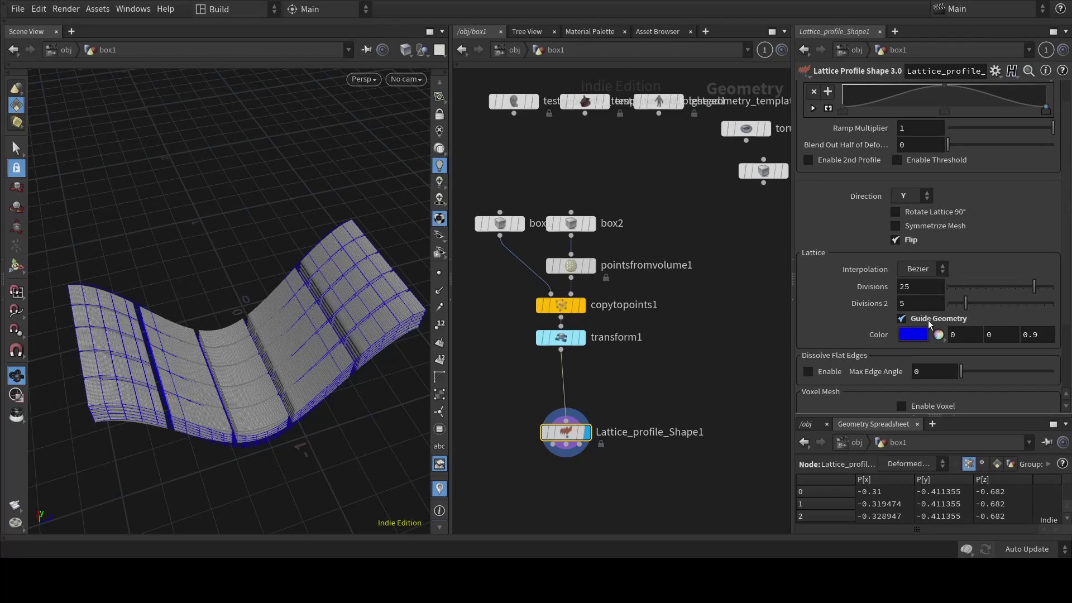
left_click_drag(139, 330, 192, 307)
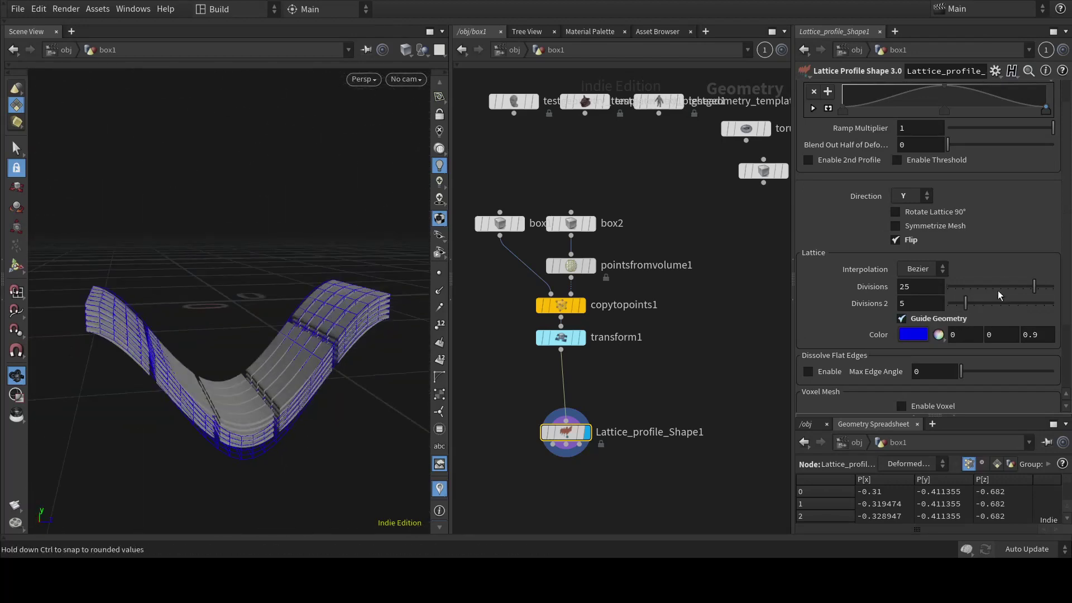
Step: Try the lattice with Divisions at 2, and raise the value to 24
left_click_drag(1033, 287, 934, 287)
scroll(853, 116, "up", 1)
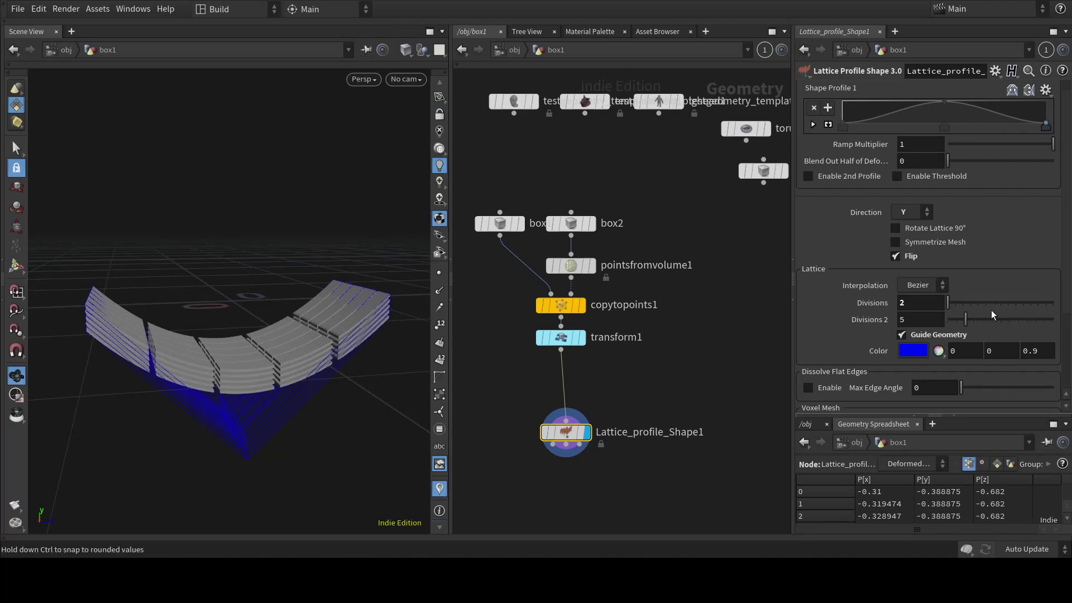
left_click_drag(950, 298, 1032, 302)
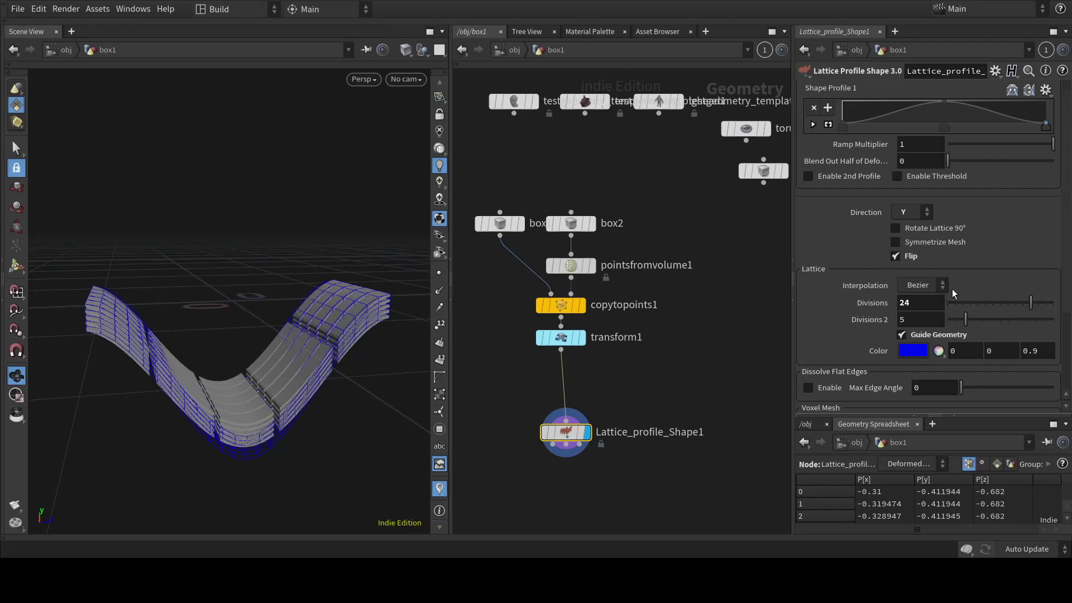
Step: Set the lattice interpolation to Linear and Divisions to 60
left_click(921, 302)
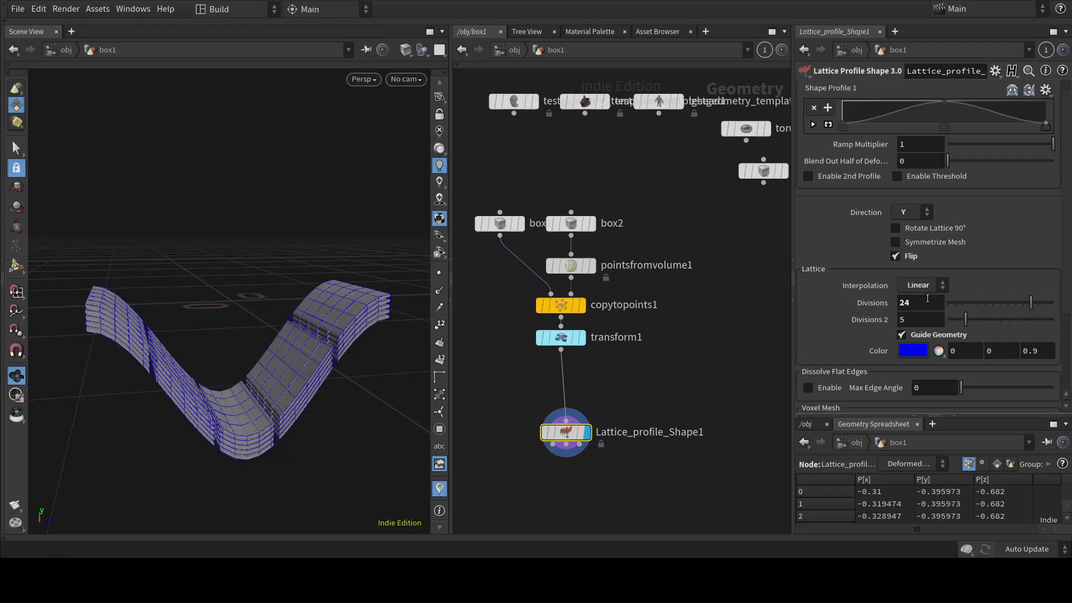
left_click_drag(849, 306, 927, 304)
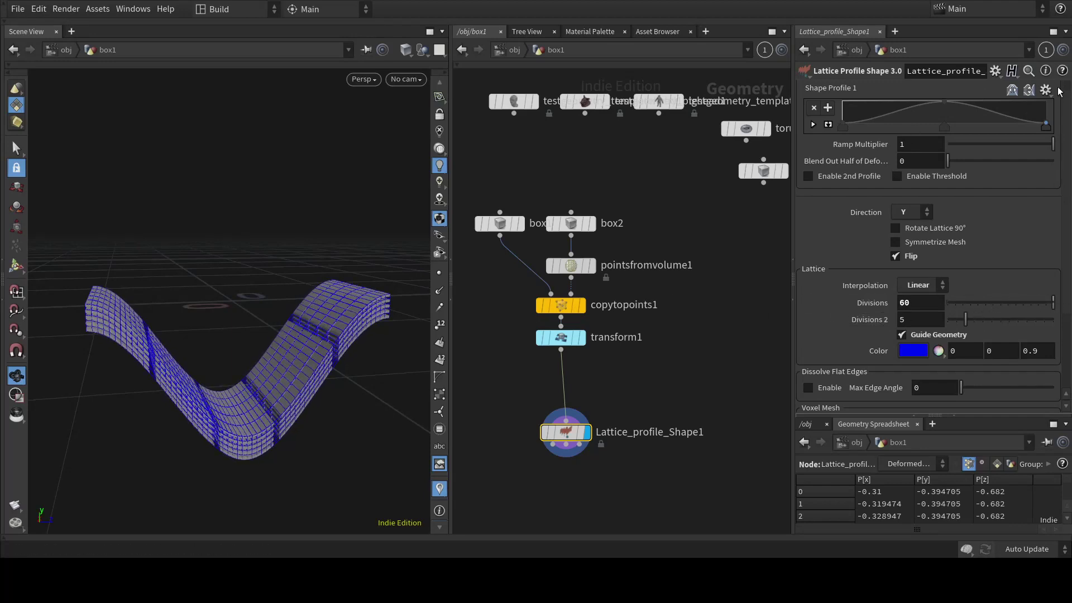
Step: Rebuild Shape Profile 1 as a stepped curve by adding points at different heights along the ramp
middle_click(973, 123, "ctrl")
left_click(912, 110)
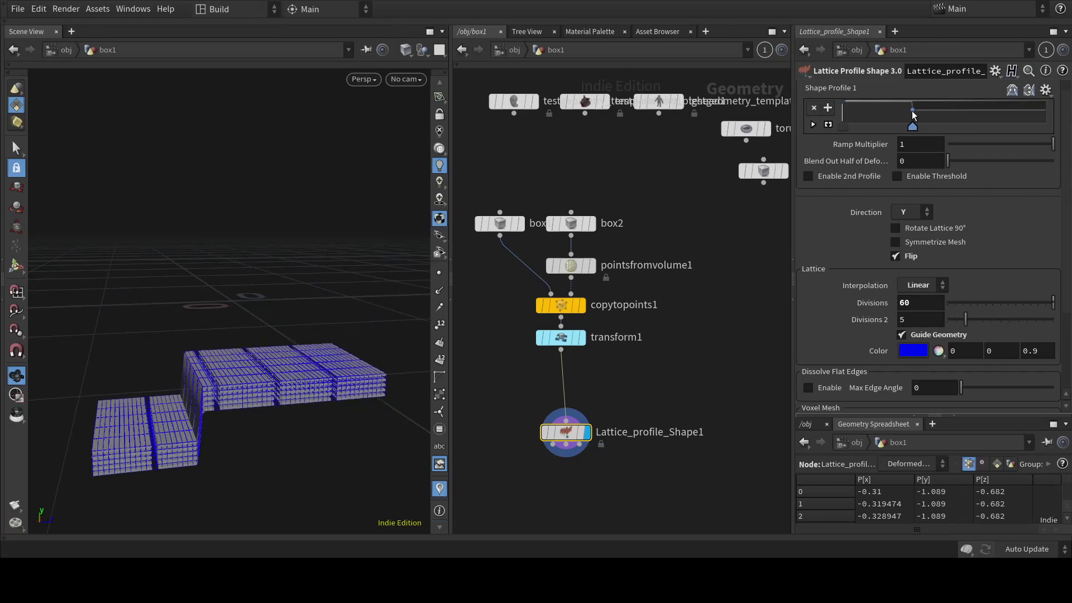
mouse_move(954, 113)
left_mouse_down()
mouse_move(954, 122)
mouse_move(974, 110)
left_mouse_up()
left_click(993, 114)
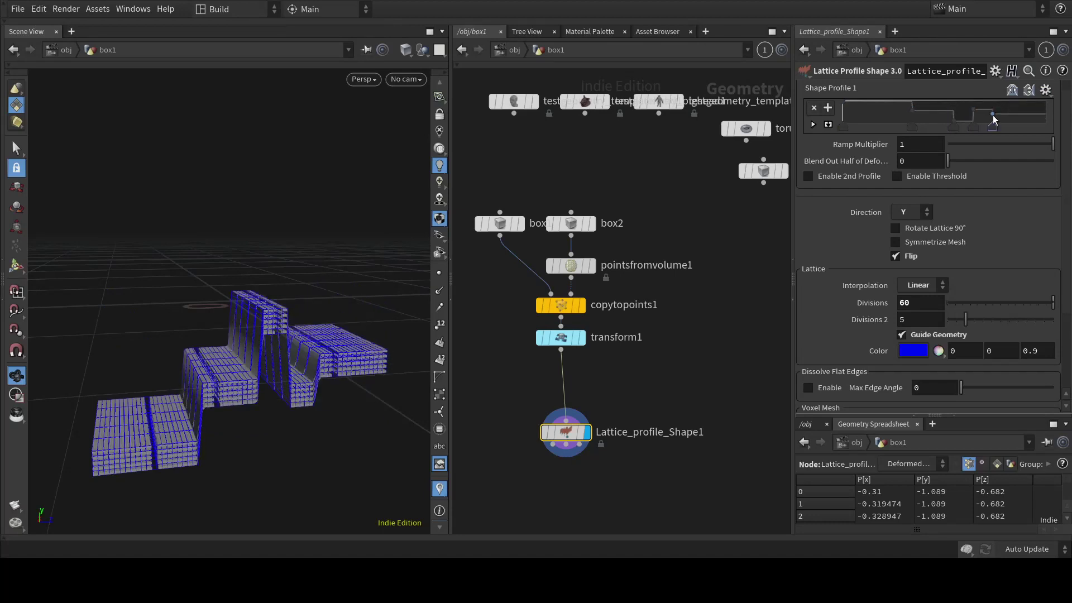
left_click_drag(215, 389, 143, 368)
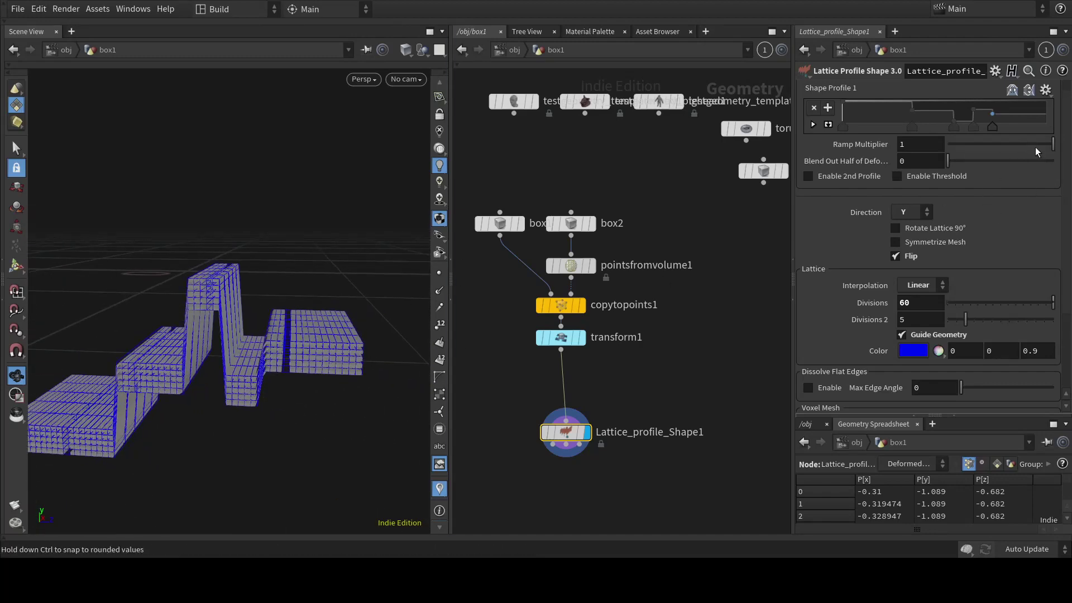
Step: Reduce the Ramp Multiplier to 0.534 and set the blend-out of half the deformation to 1
left_click_drag(1035, 146, 1004, 149)
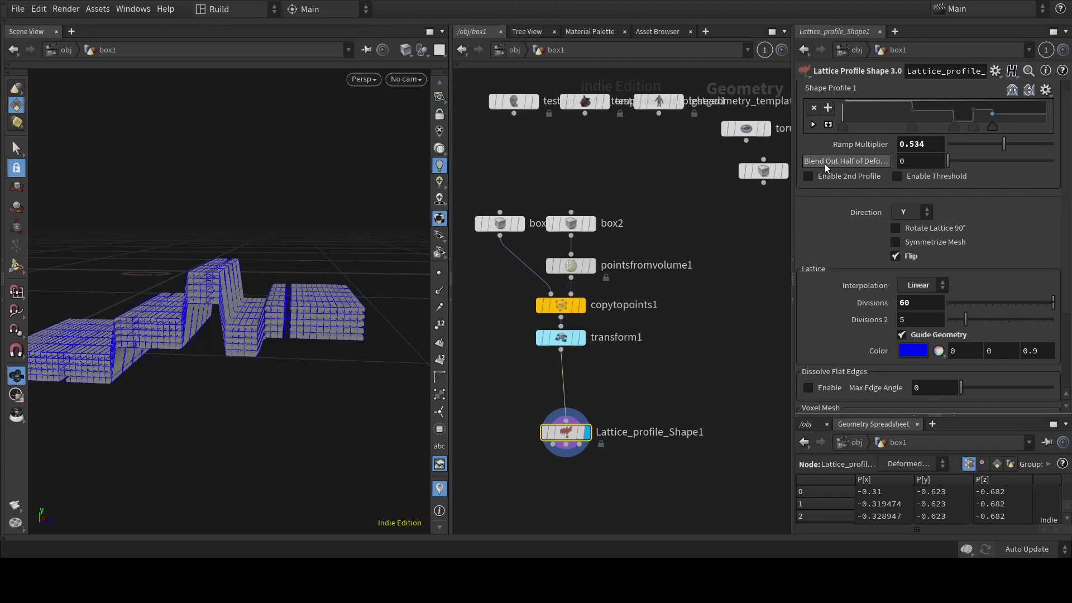
left_click_drag(960, 159, 1057, 168)
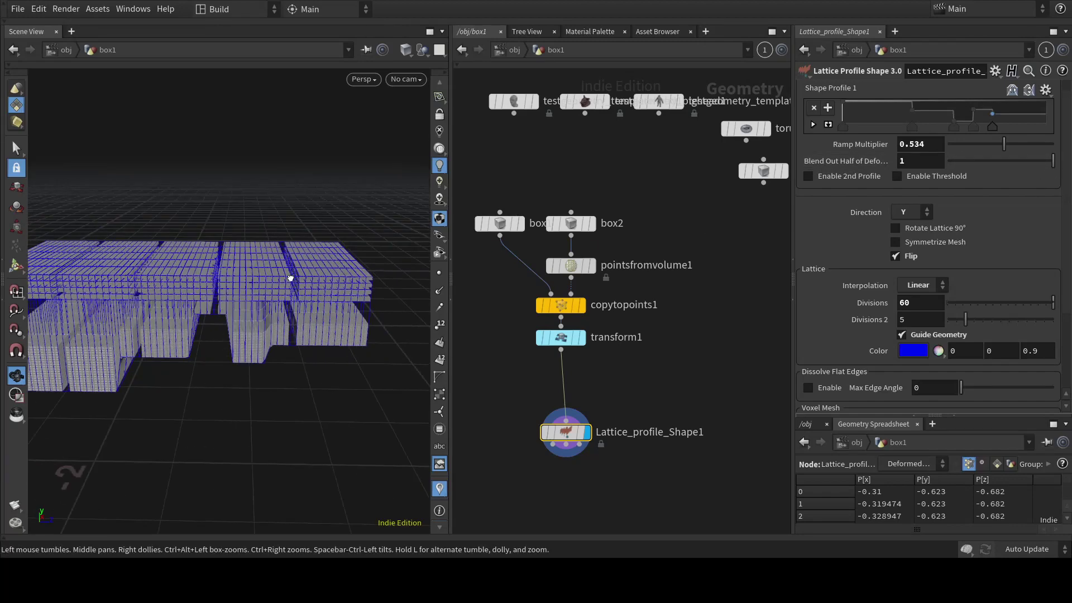
left_click_drag(290, 278, 232, 291)
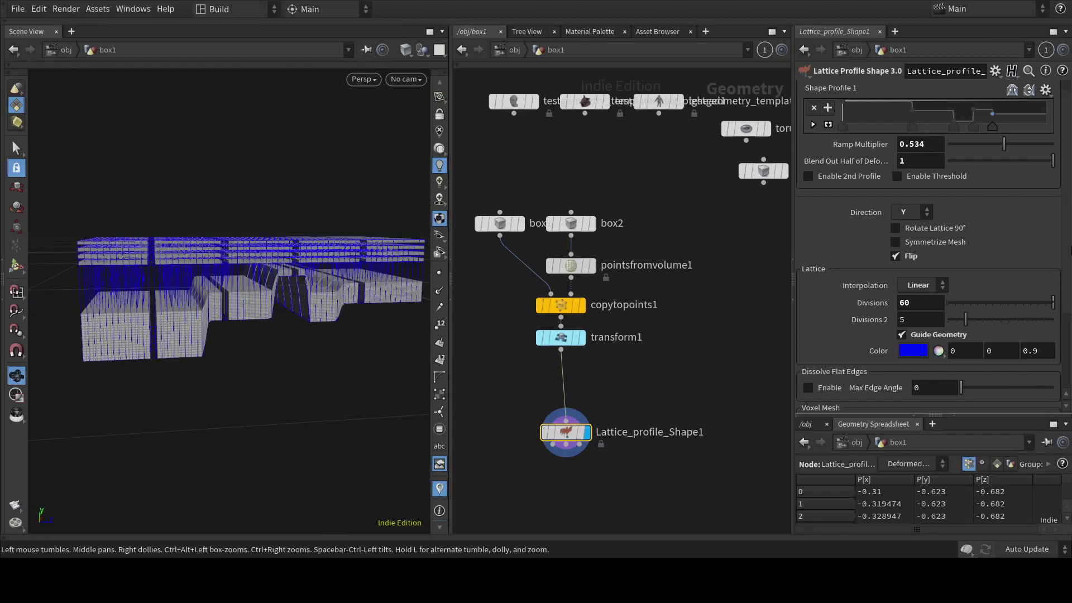
Step: Turn off Guide Geometry and enable the 2nd profile, shaping Shape Profile 2 with two pointed peaks
left_click(901, 336)
mouse_move(229, 304)
left_mouse_down()
mouse_move(215, 292)
mouse_move(221, 300)
left_mouse_up()
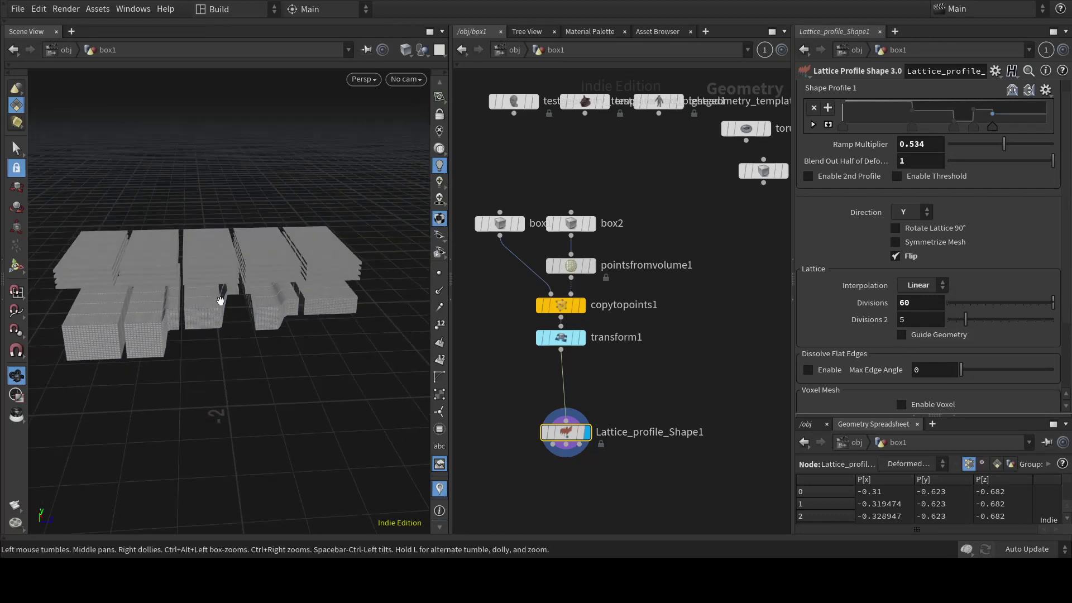
left_click(808, 175)
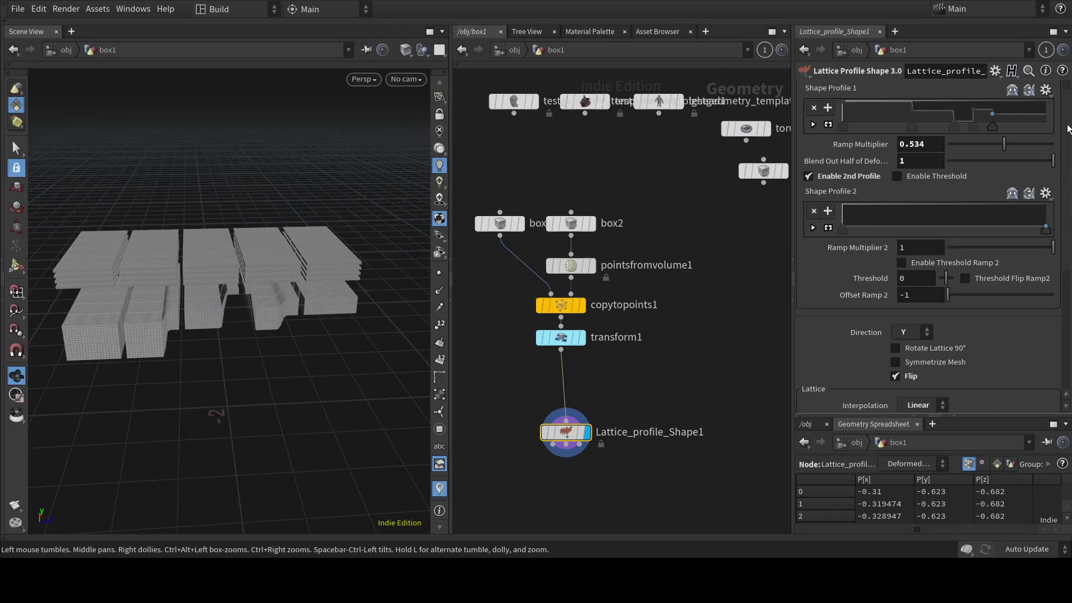
left_click_drag(897, 222, 983, 225)
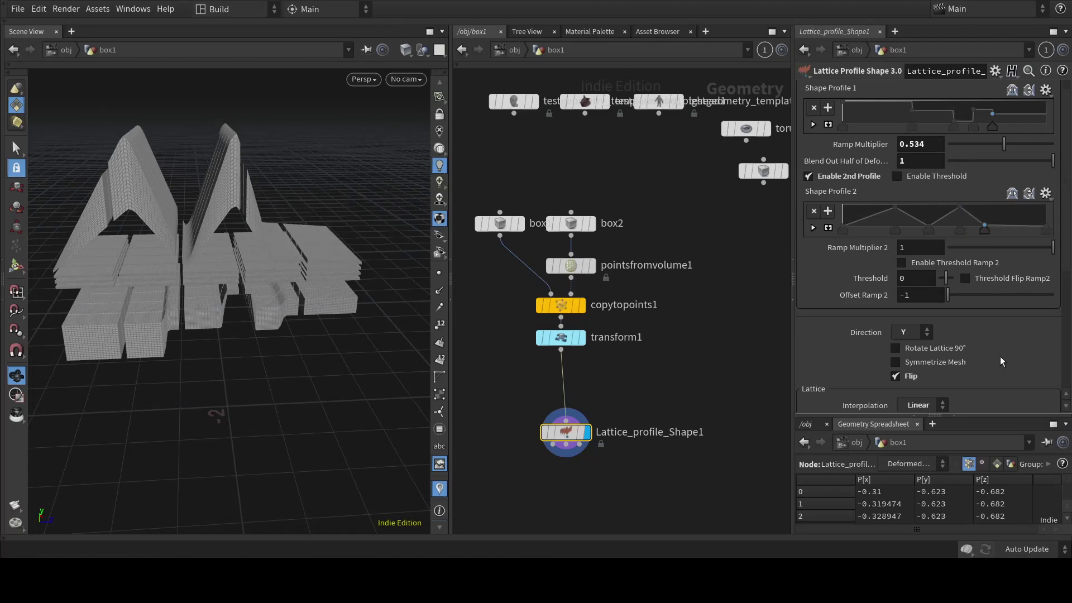
Step: Try the X direction for the deformation, and set it back to Y
left_click(913, 355)
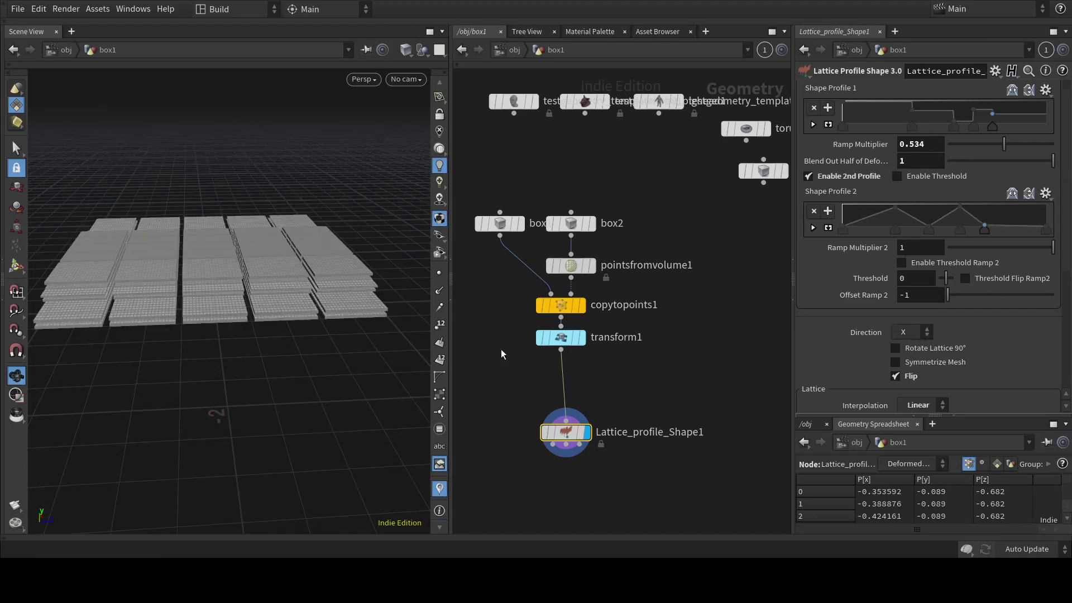
left_click_drag(335, 312, 156, 353)
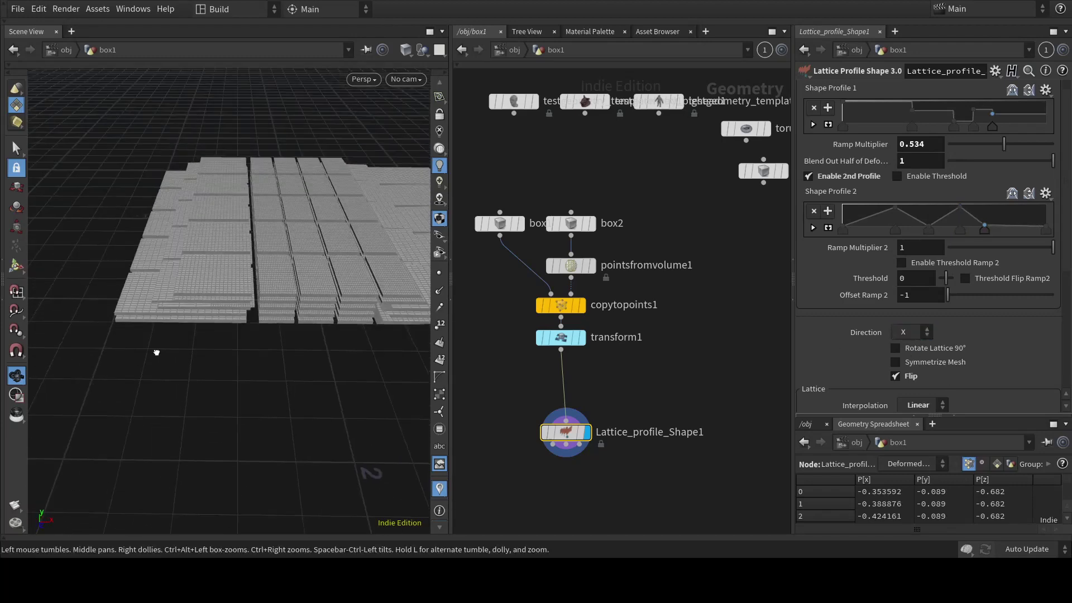
left_click(904, 355)
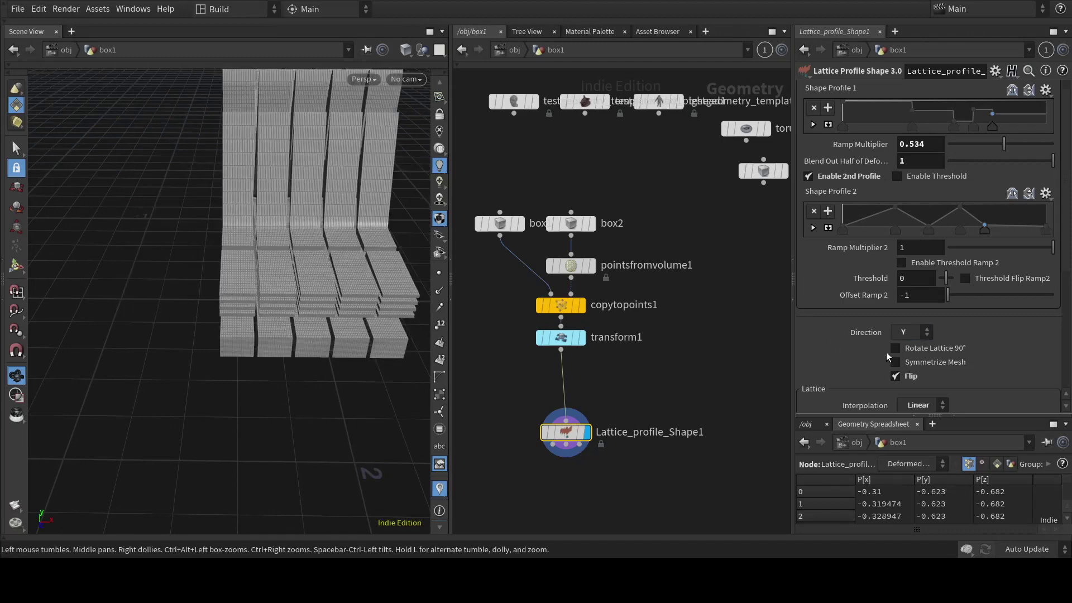
left_click_drag(239, 321, 299, 290)
left_click_drag(163, 298, 361, 282)
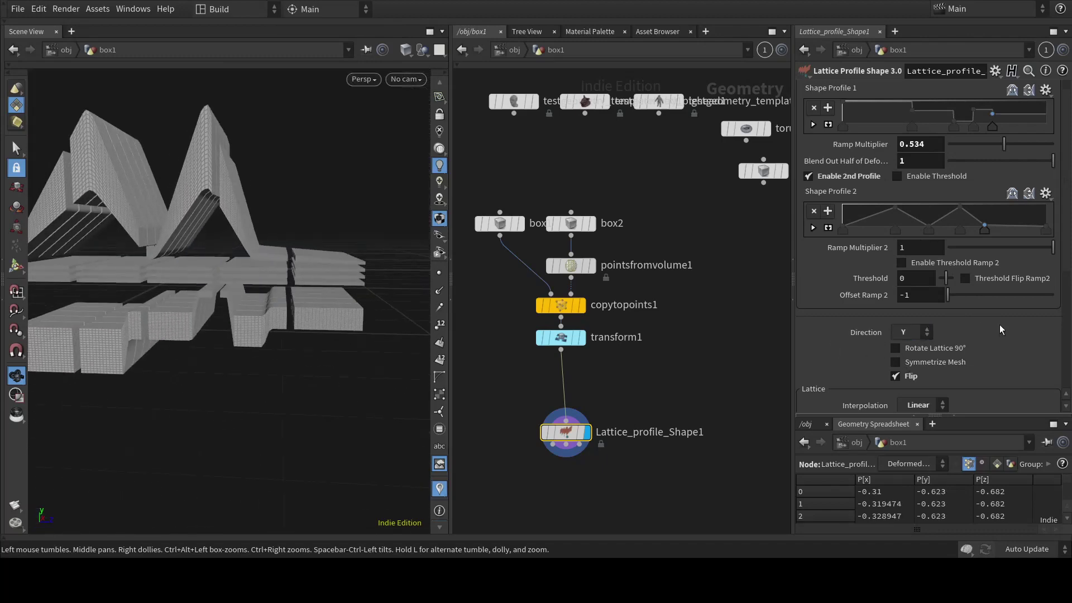
Step: Enable Rotate Lattice 90° and view the deformed stack at an angle
left_click(896, 348)
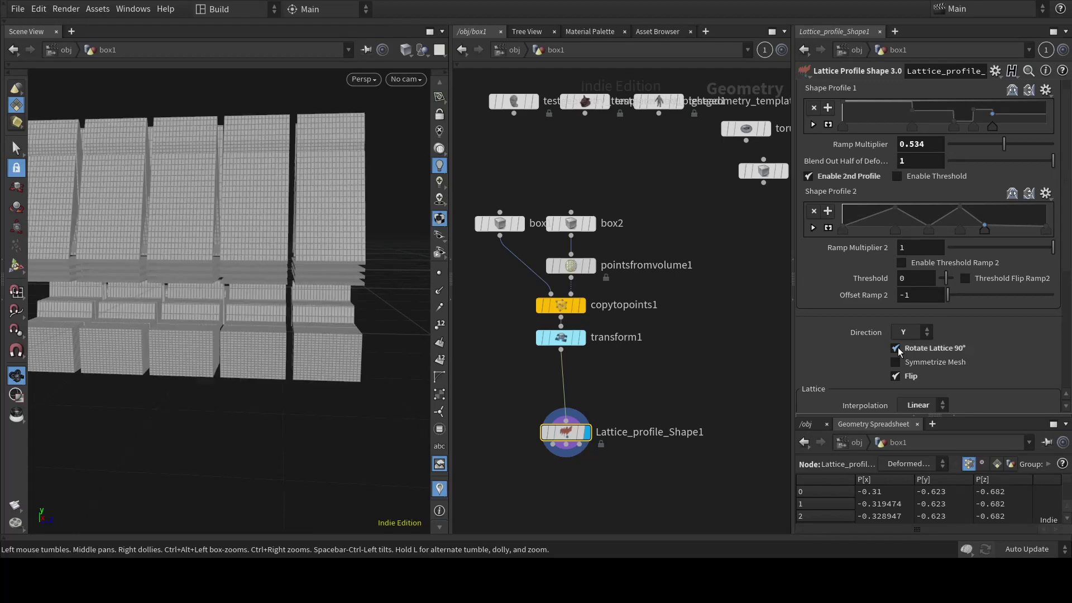
left_click_drag(316, 320, 244, 298)
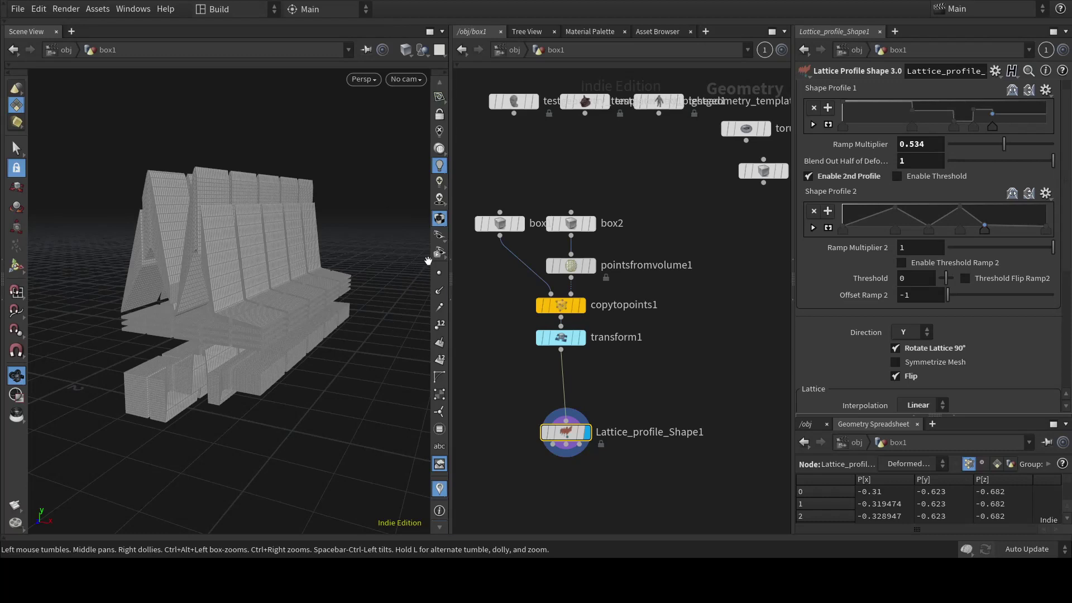
Step: Compare the standalone box and transform1 as input of Lattice_profile_Shape1, leaving the standalone box connected
left_click_drag(764, 183, 566, 421)
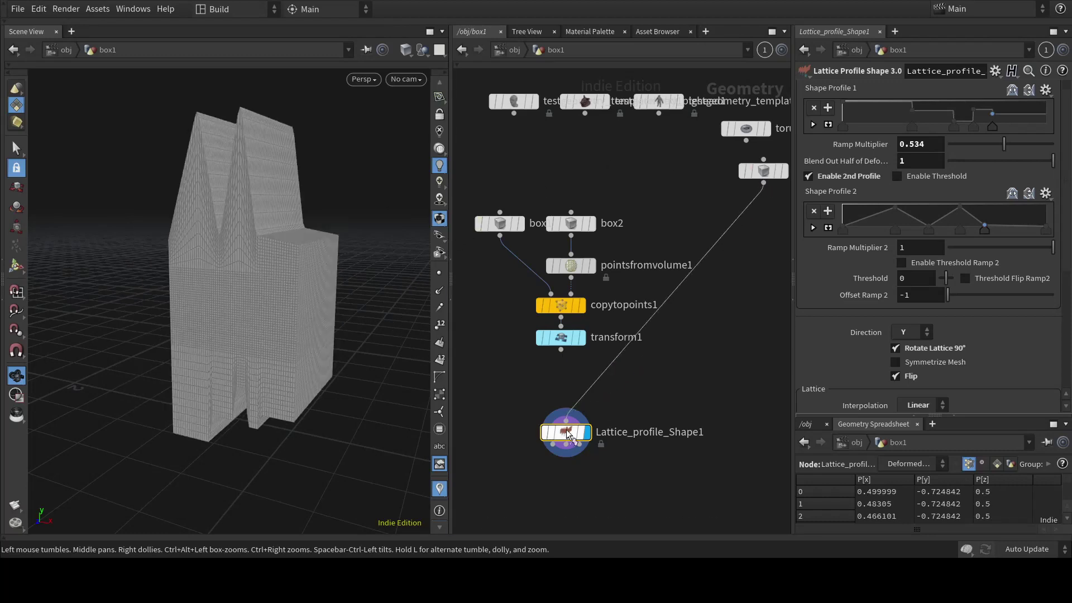
mouse_move(263, 295)
left_mouse_down()
mouse_move(287, 295)
mouse_move(268, 309)
left_mouse_up()
left_click_drag(560, 350, 566, 417)
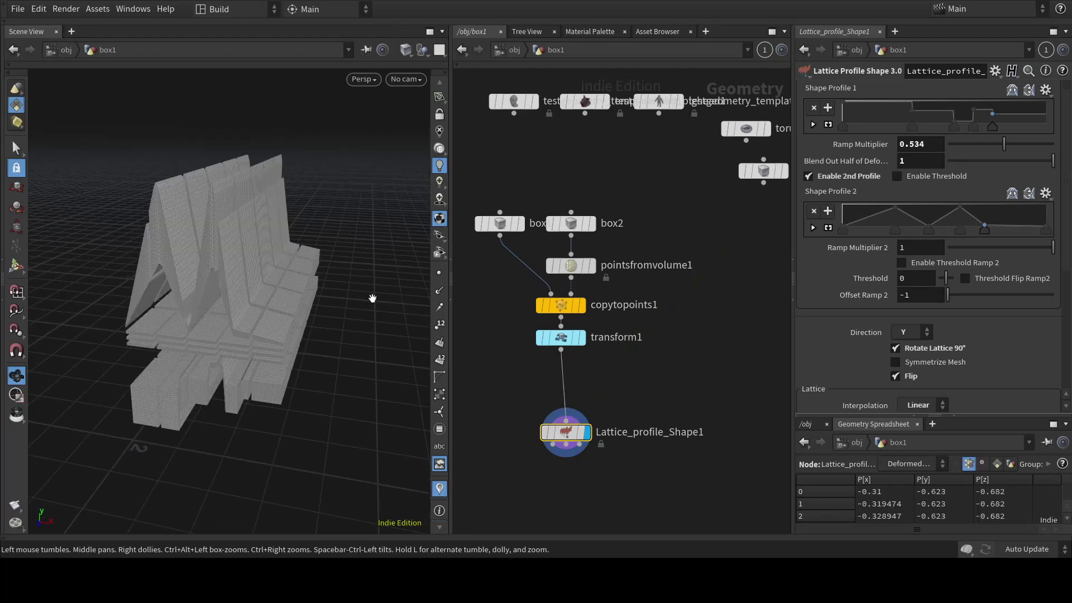
left_click_drag(761, 190, 566, 420)
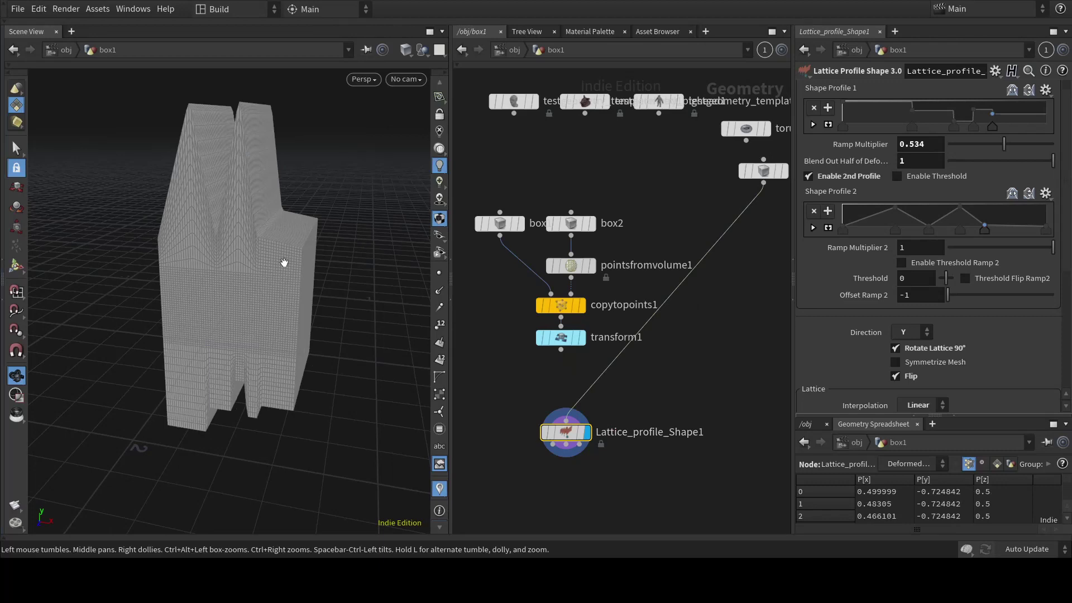
Step: Add a point near the start of Shape Profile 1 to create another lower step
scroll(1040, 120, "up", 1)
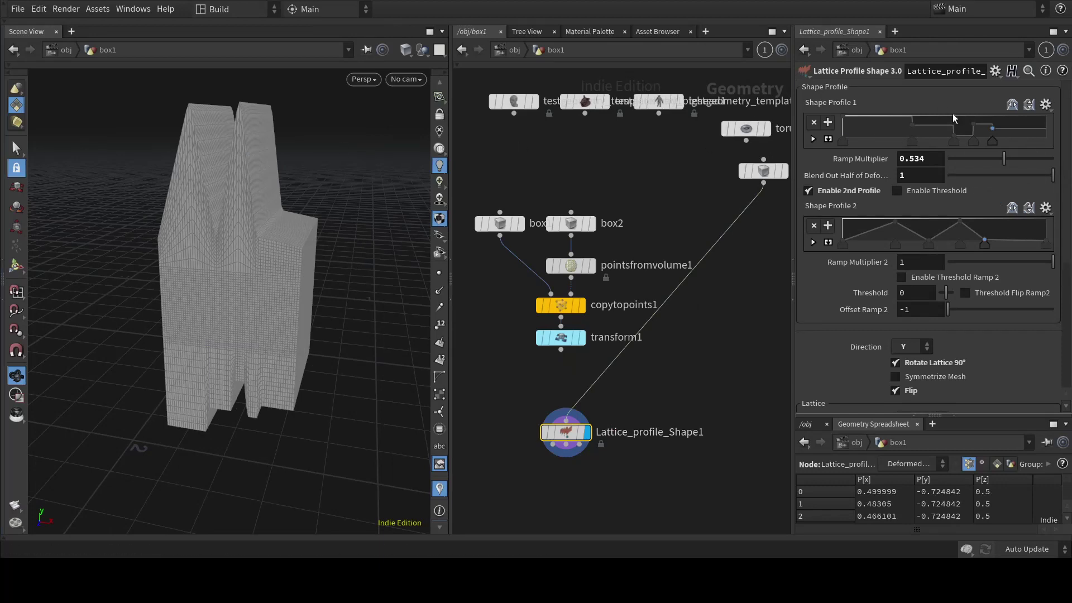
left_click(876, 131)
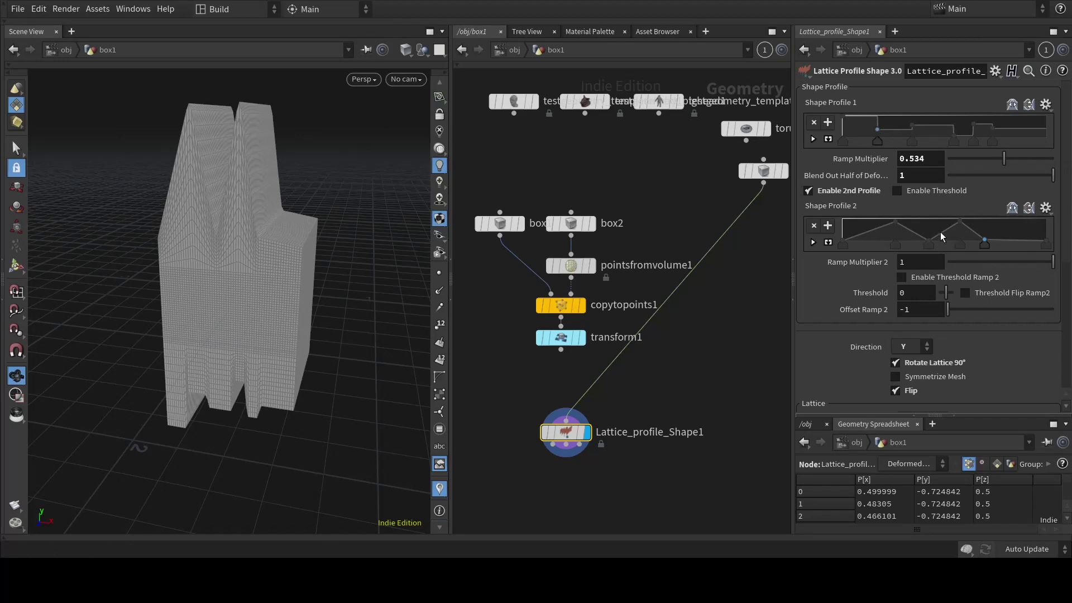
Step: Disable the 2nd profile and turn off Flip so the steps rise from the box's upper side
left_click(809, 190)
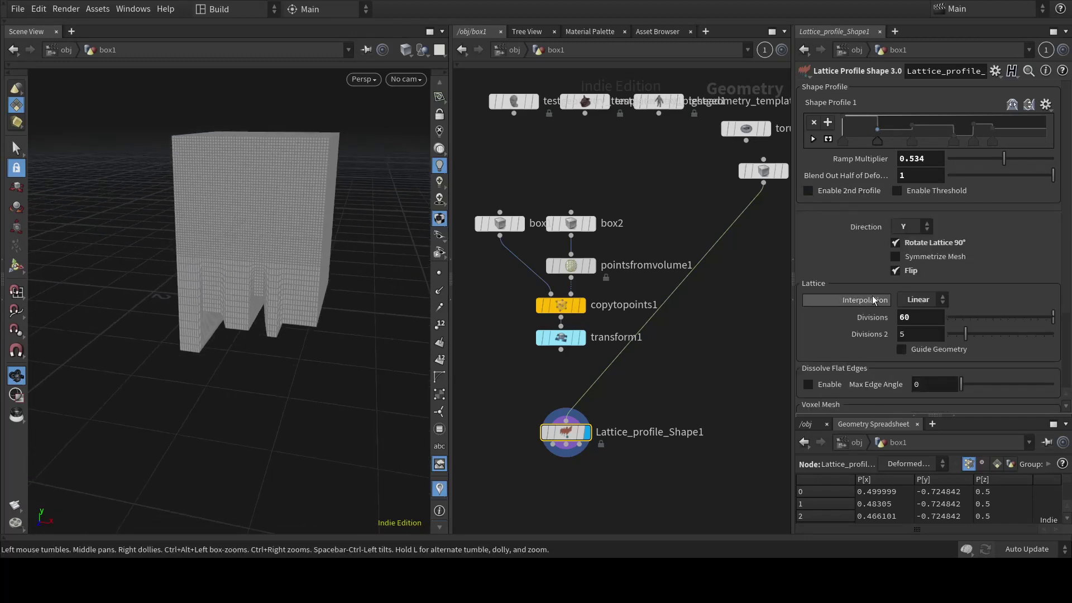
left_click(895, 271)
left_click_drag(268, 210, 268, 316)
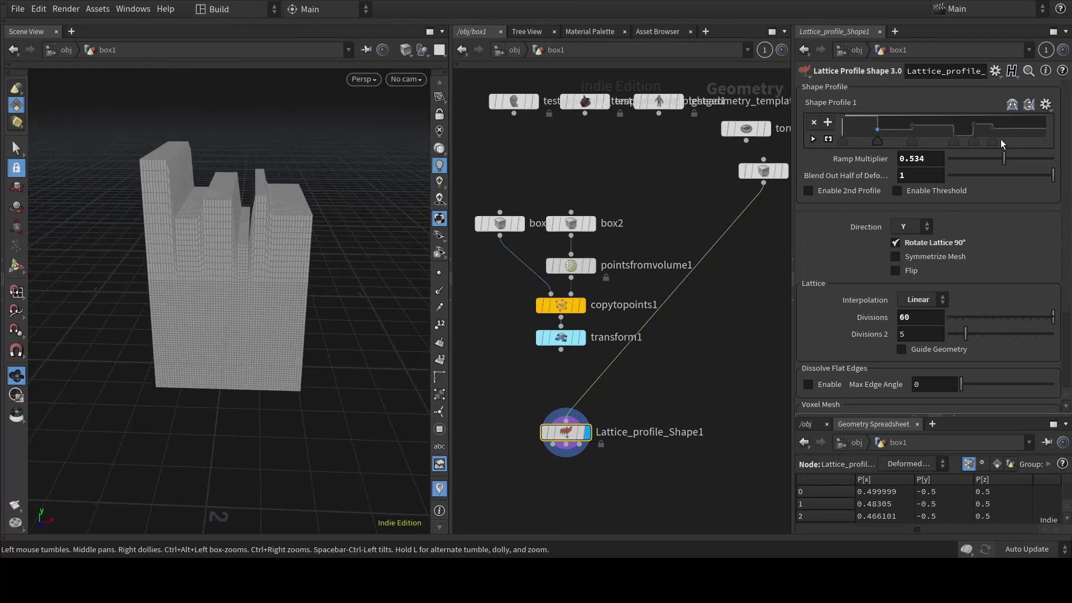
Step: Enable the threshold on the lattice deformation and set Threshold to -0.42
left_click(898, 190)
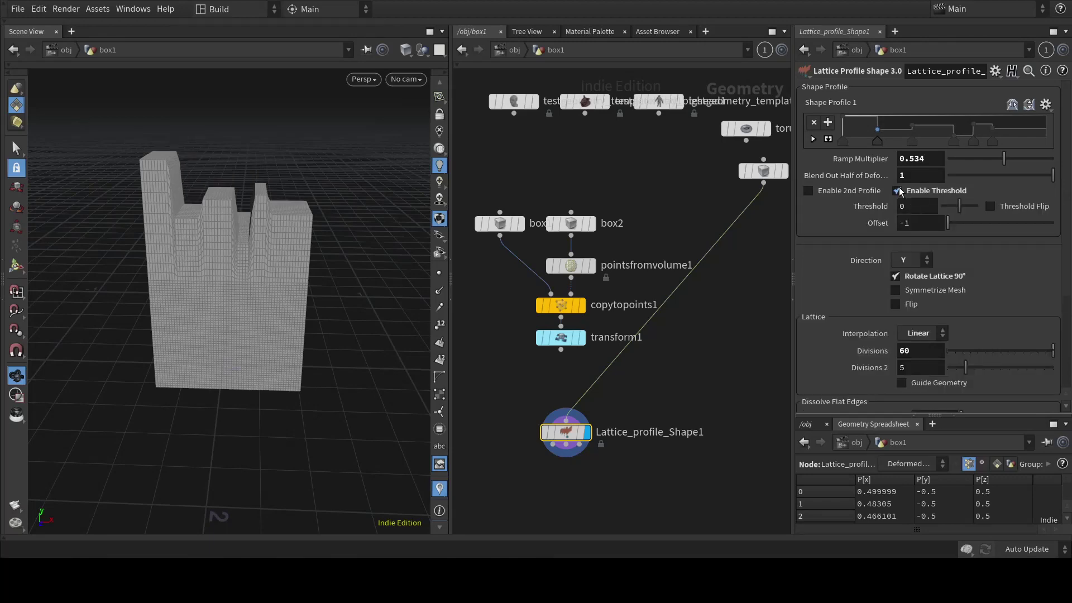
left_click_drag(175, 296, 179, 285)
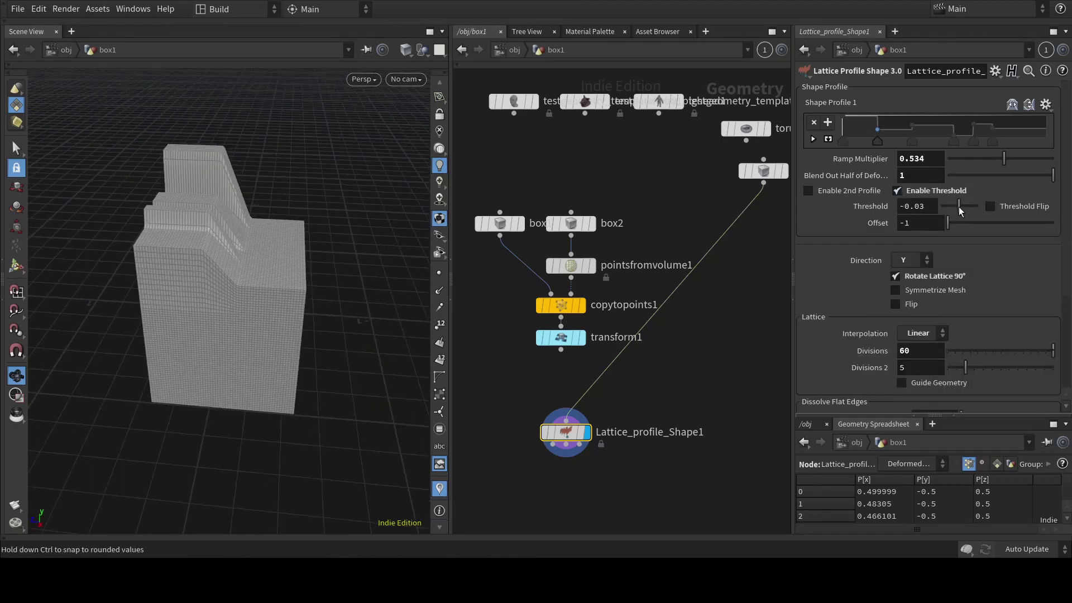
mouse_move(959, 208)
left_mouse_down()
mouse_move(974, 209)
mouse_move(952, 214)
left_mouse_up()
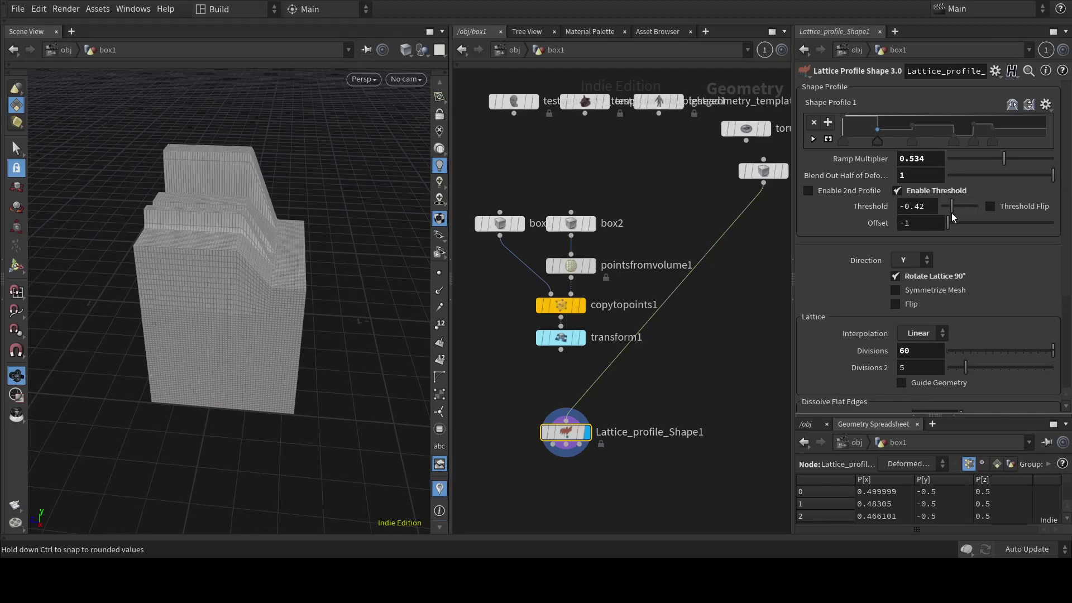
Step: Try Threshold Flip, leave it off, and set the threshold Offset to 0.31
left_click(992, 205)
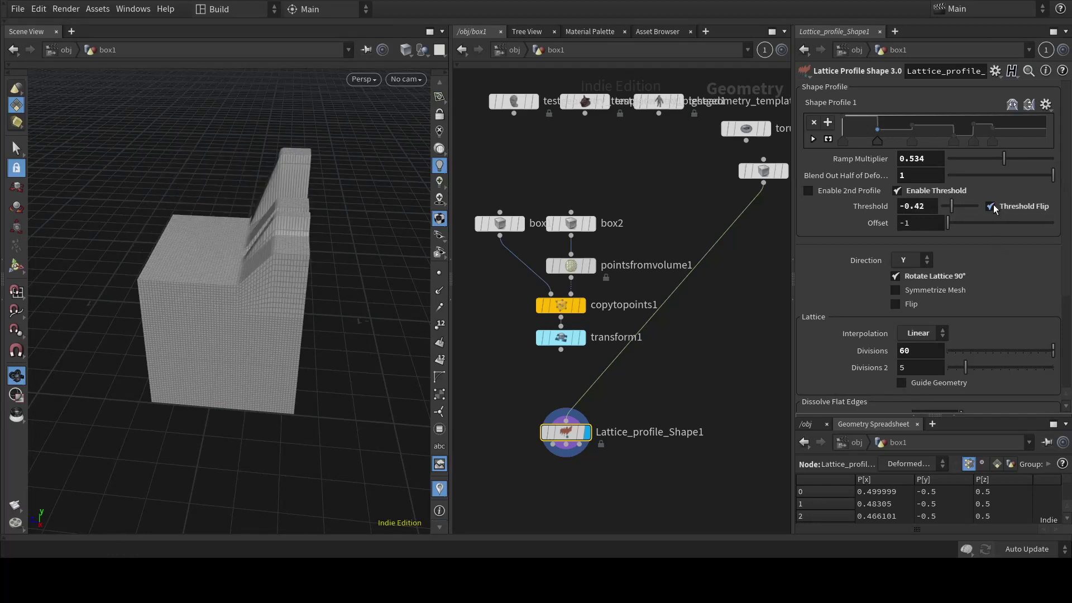
left_click(992, 206)
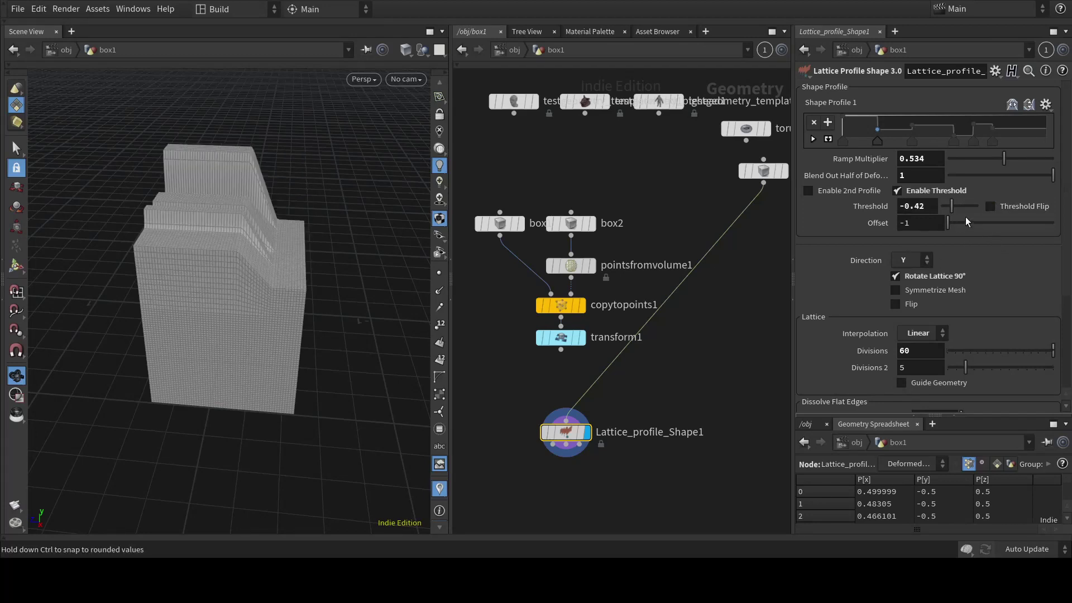
left_click_drag(950, 226, 1017, 226)
scroll(260, 225, "up", 2)
left_click_drag(261, 225, 227, 297)
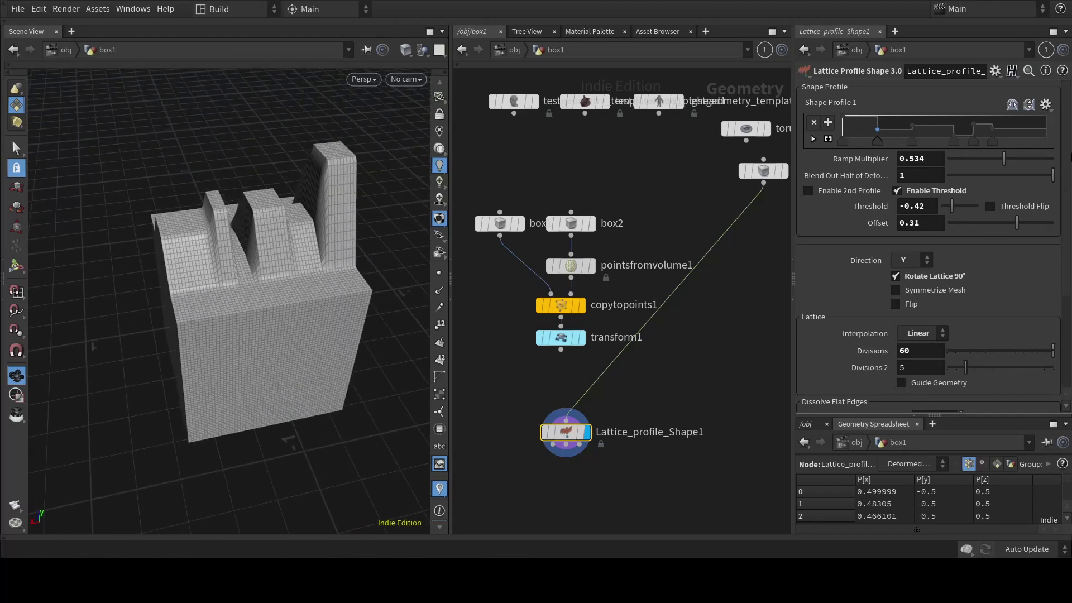
Step: Lower the last, second and first points of Shape Profile 1 to zero, keeping only the two middle plateaus
left_click_drag(993, 131, 994, 149)
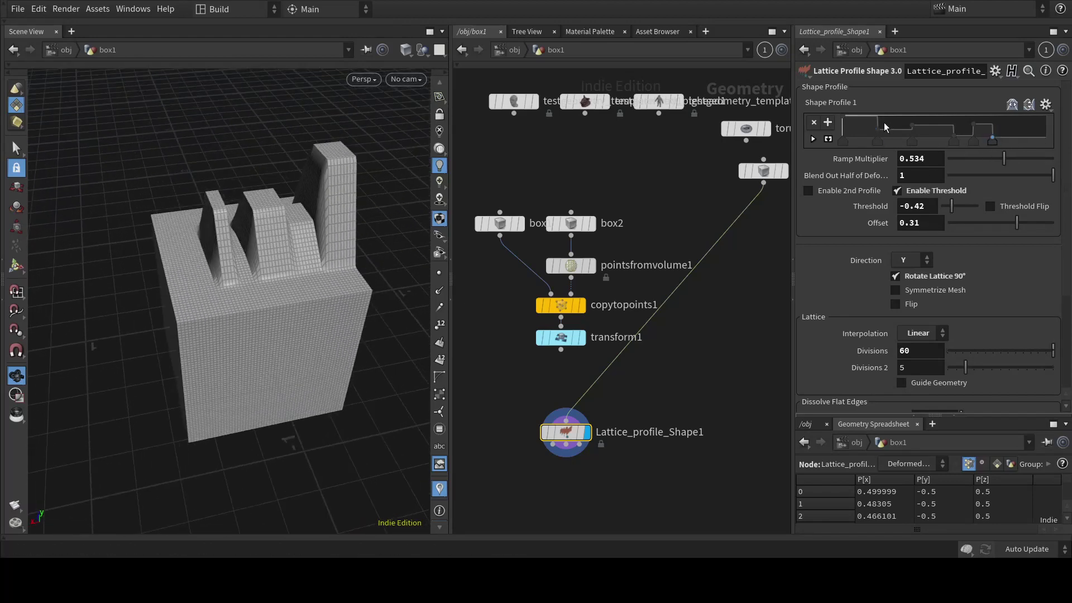
left_click(878, 141)
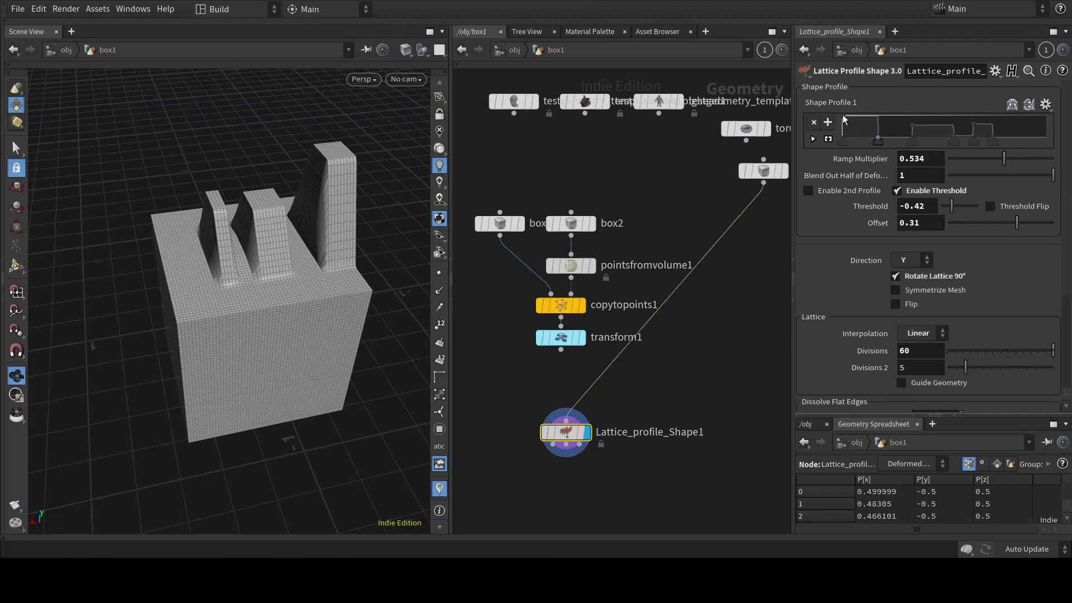
left_click_drag(842, 116, 843, 140)
scroll(227, 235, "up", 1)
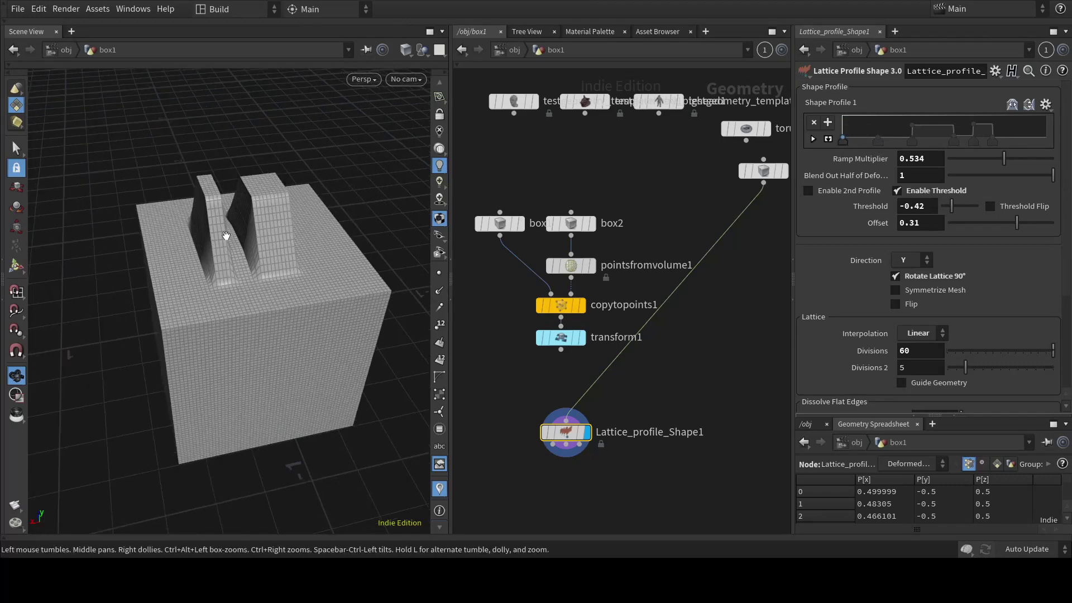
Step: Compare Direction X with Y while examining the box's two ridges from several sides, leaving Direction at Y
left_click_drag(226, 235, 193, 249)
scroll(222, 322, "up", 2)
left_click_drag(222, 322, 261, 285)
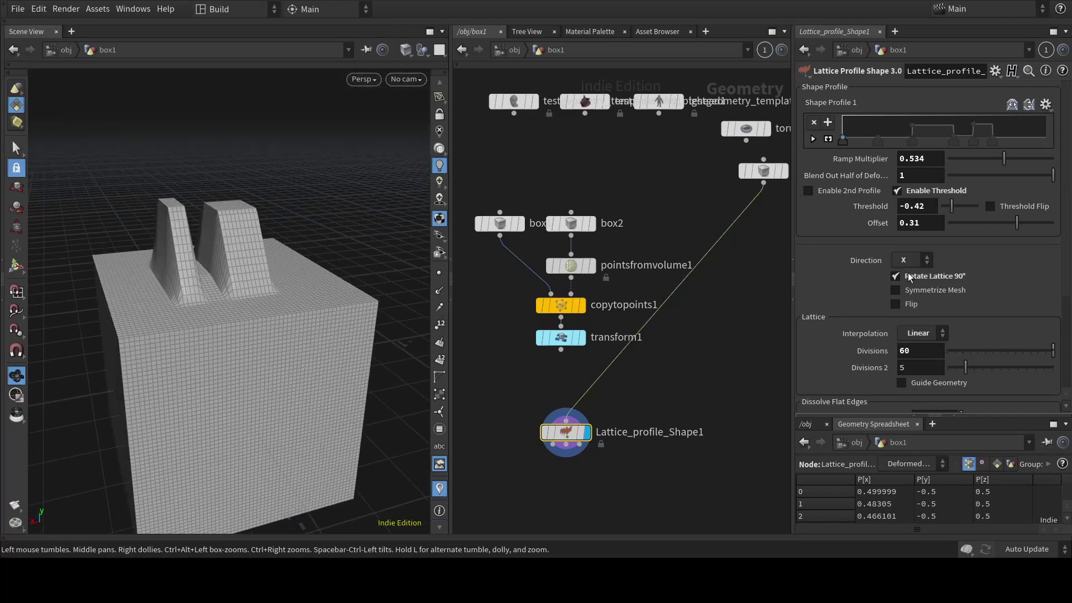
left_click_drag(204, 382, 271, 335)
middle_click_drag(270, 335, 277, 268)
left_click_drag(278, 268, 218, 333)
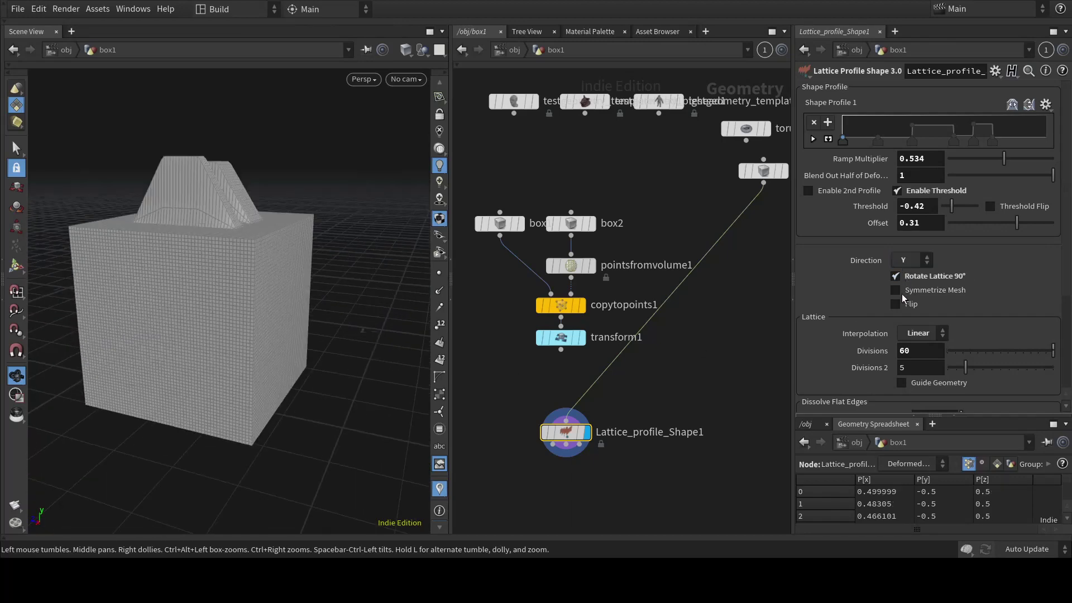
Step: Connect torus1 as the input of Lattice_profile_Shape1 and raise the Ramp Multiplier to 3.1
scroll(678, 323, "down", 3)
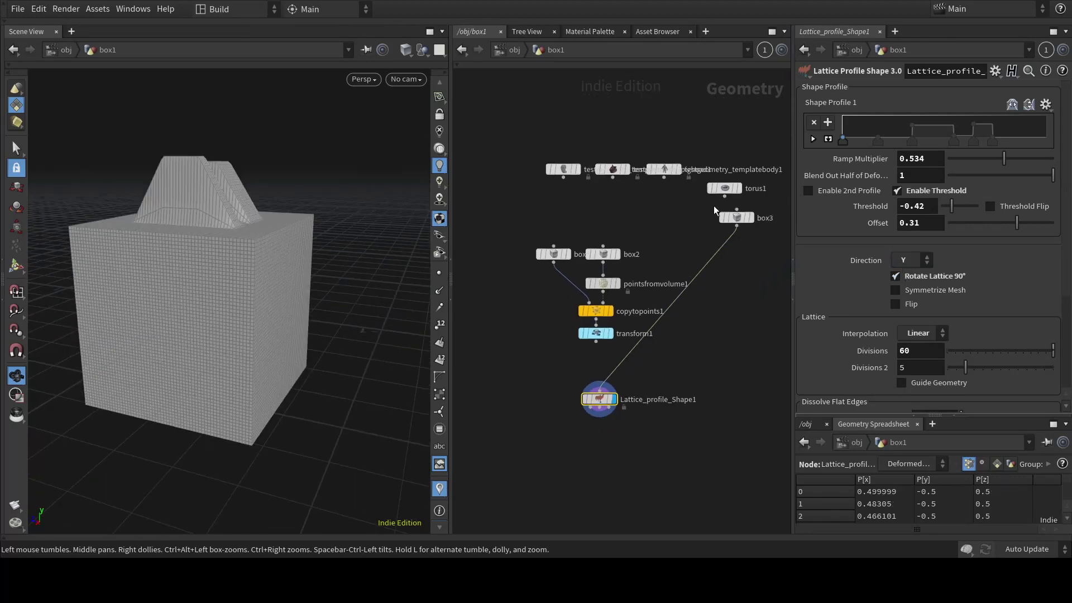
left_click_drag(725, 196, 600, 387)
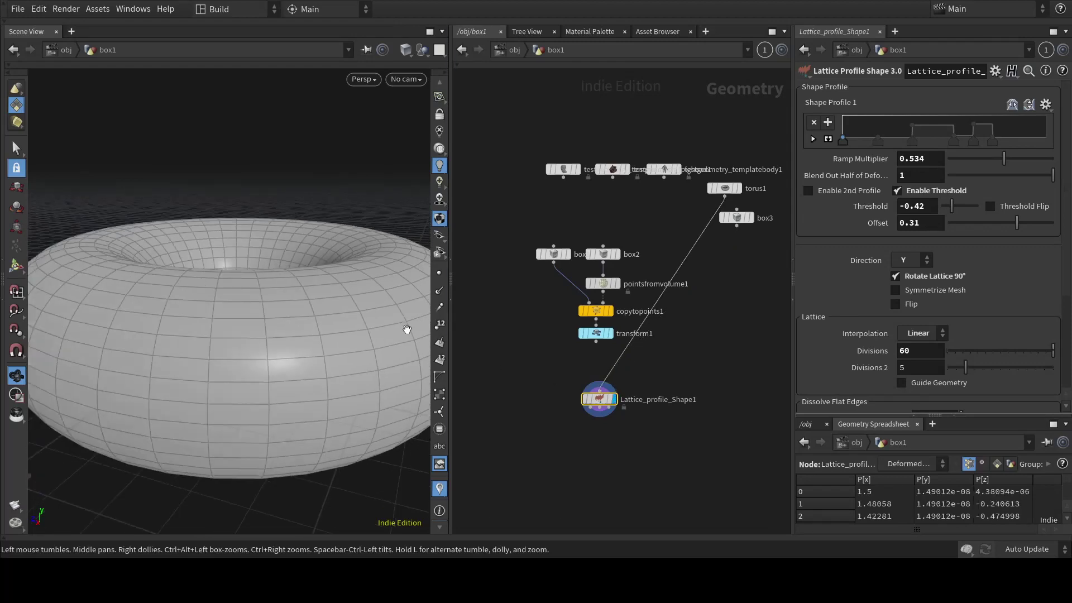
scroll(310, 347, "down", 4)
left_click_drag(308, 335, 267, 362)
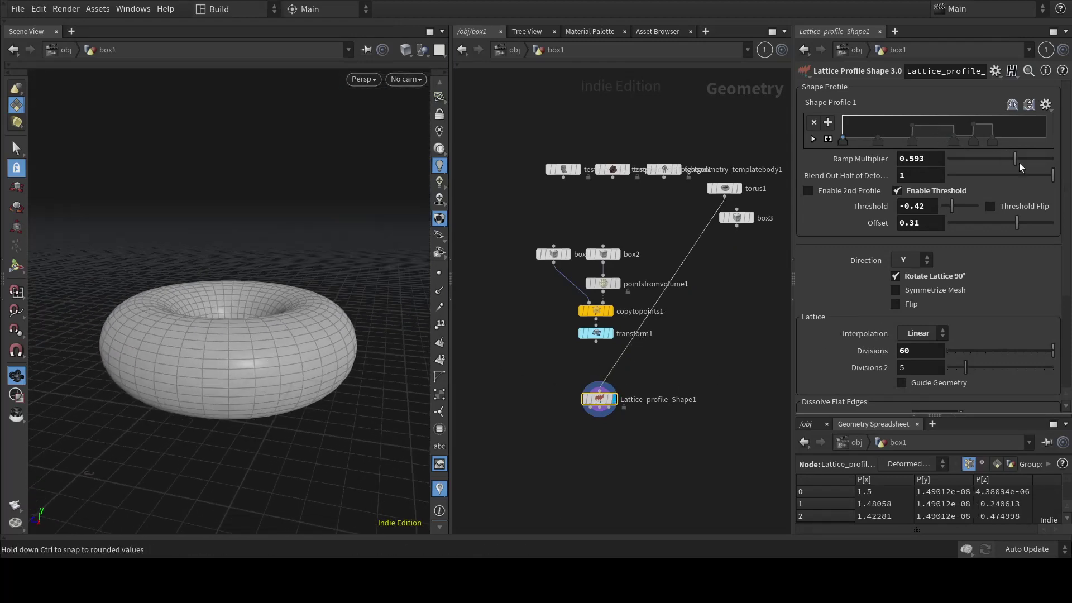
left_click_drag(854, 163, 990, 146)
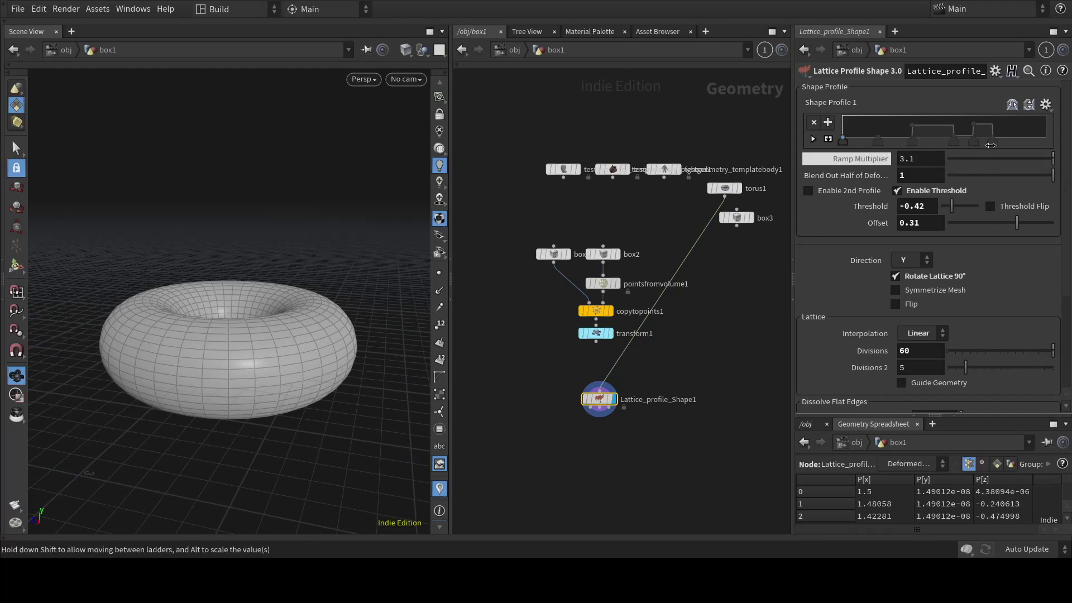
Step: Show the lattice guide geometry, then turn off Rotate Lattice 90° with Direction set to X
scroll(933, 391, "down", 3)
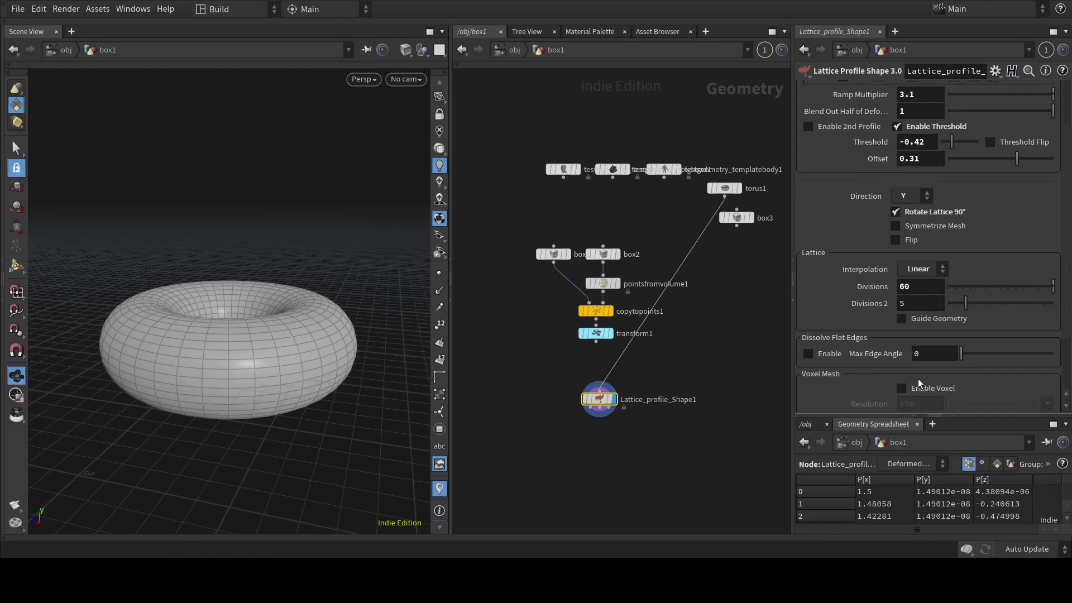
left_click(902, 319)
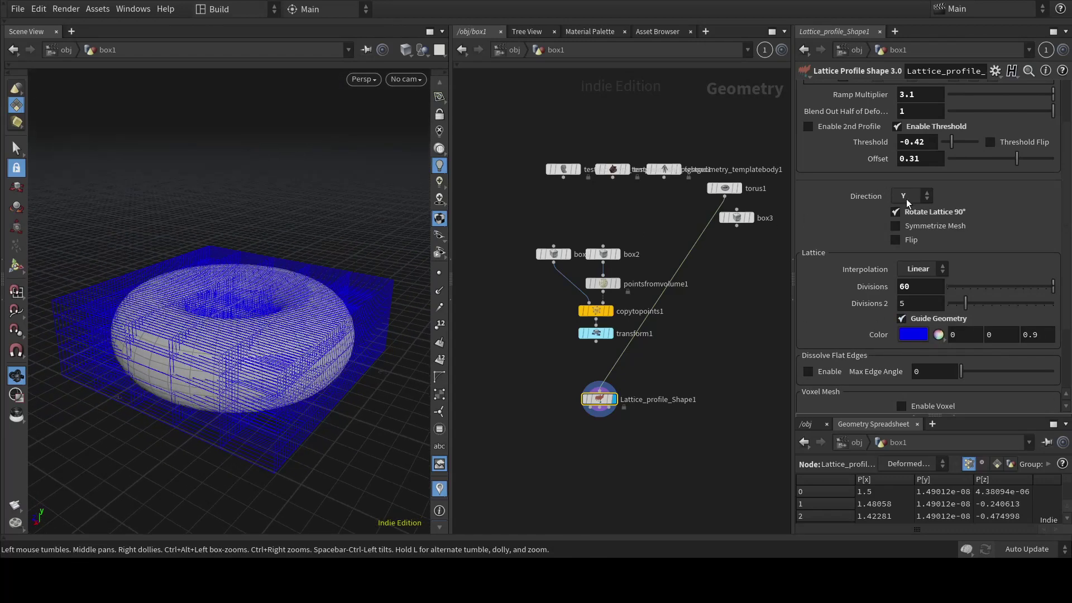
left_click(896, 212)
left_click(917, 211)
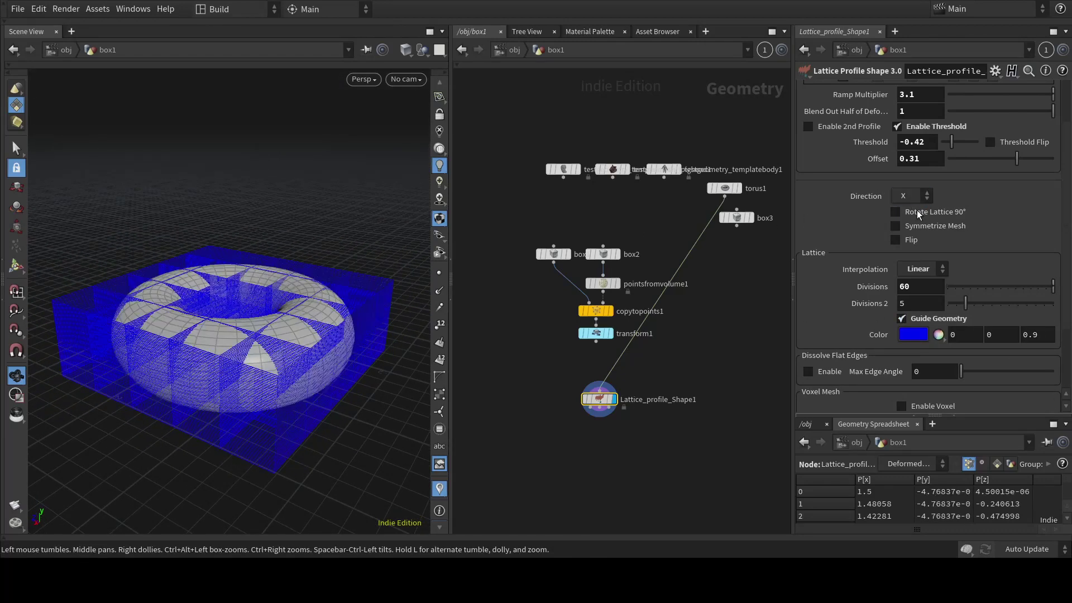
Step: Disable the threshold and set Direction to Y so the torus deforms upward
scroll(980, 169, "up", 3)
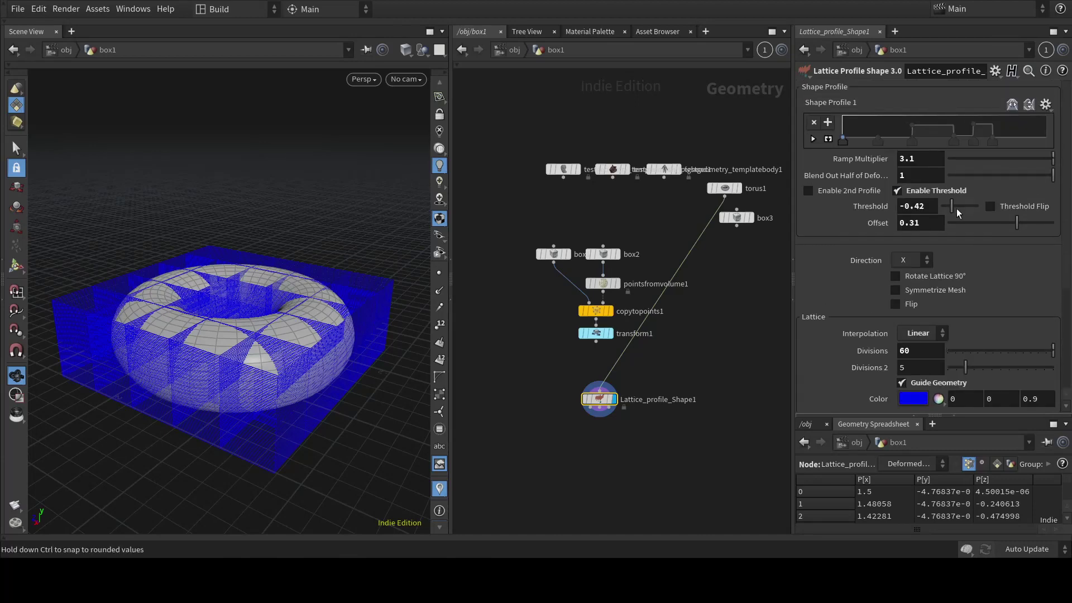
left_click(961, 206)
left_click(896, 191)
scroll(220, 287, "down", 3)
left_click_drag(221, 288, 260, 295)
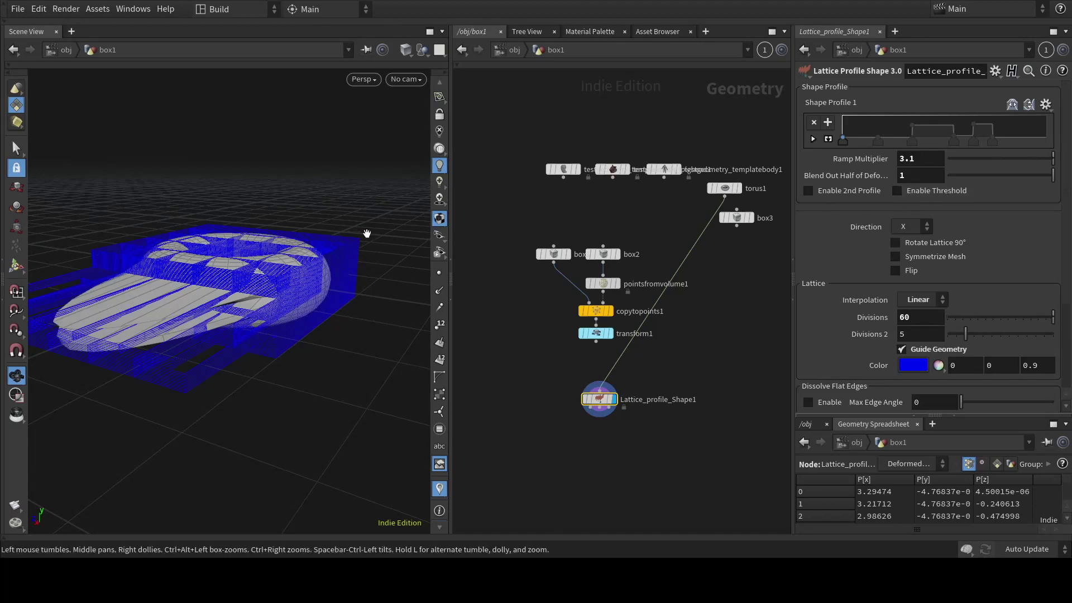
left_click(916, 226)
left_click(911, 239)
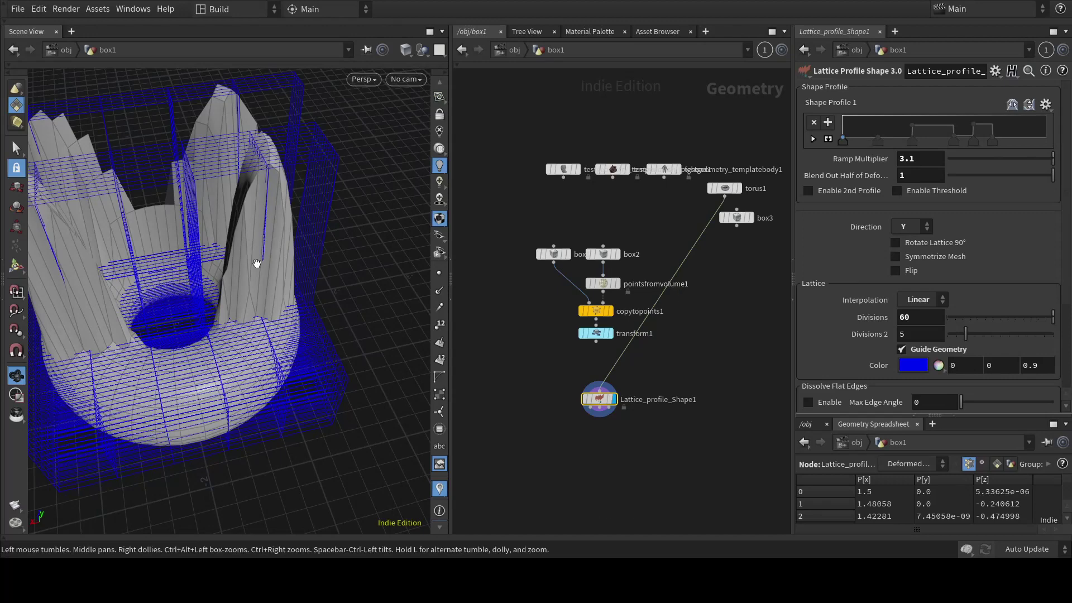
left_click_drag(257, 263, 254, 203)
Step: Set the lattice Interpolation to Bezier and reduce Divisions to 19, keeping the guide geometry shown
left_click(925, 296)
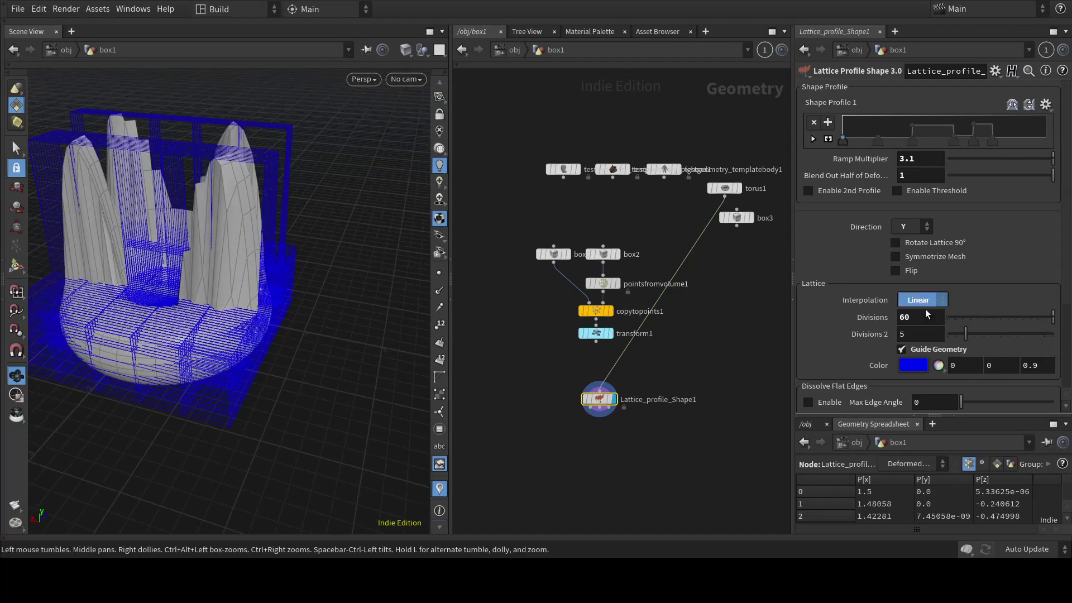
left_click(924, 329)
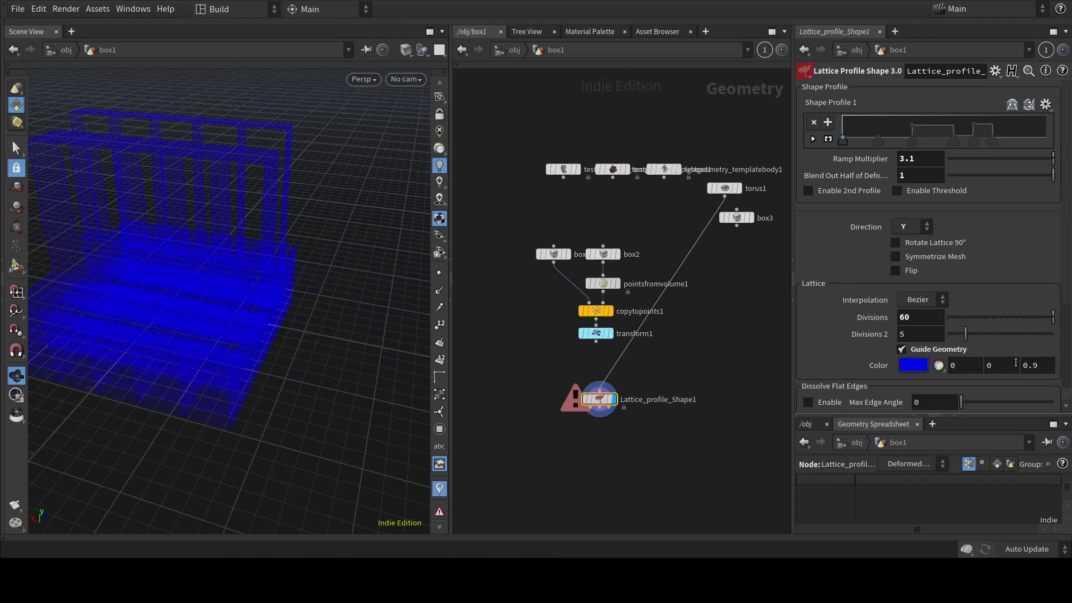
left_click(903, 349)
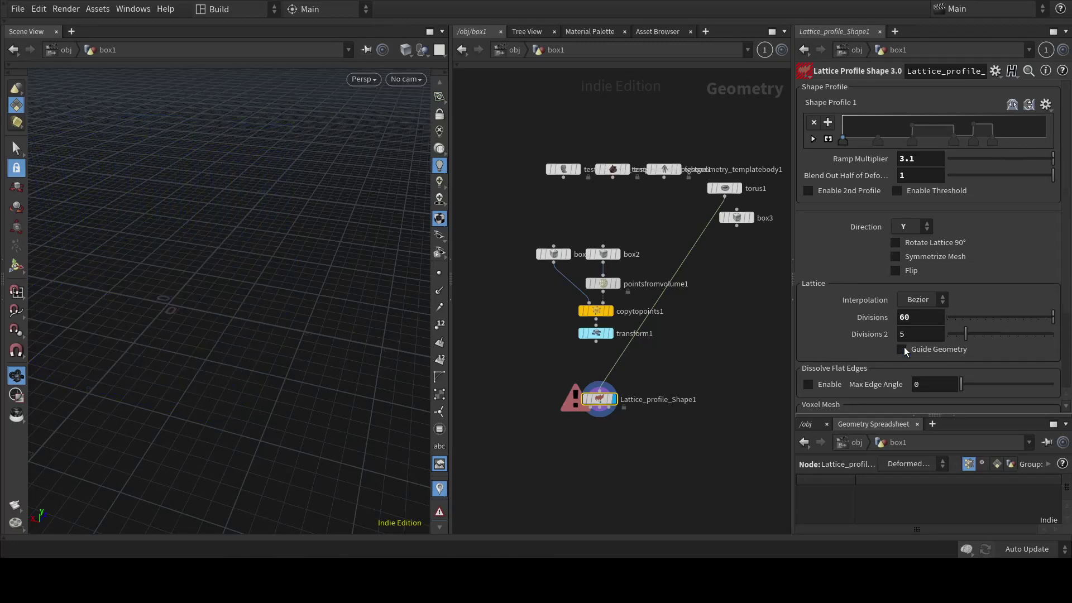
left_click(902, 349)
left_click_drag(957, 311, 1010, 316)
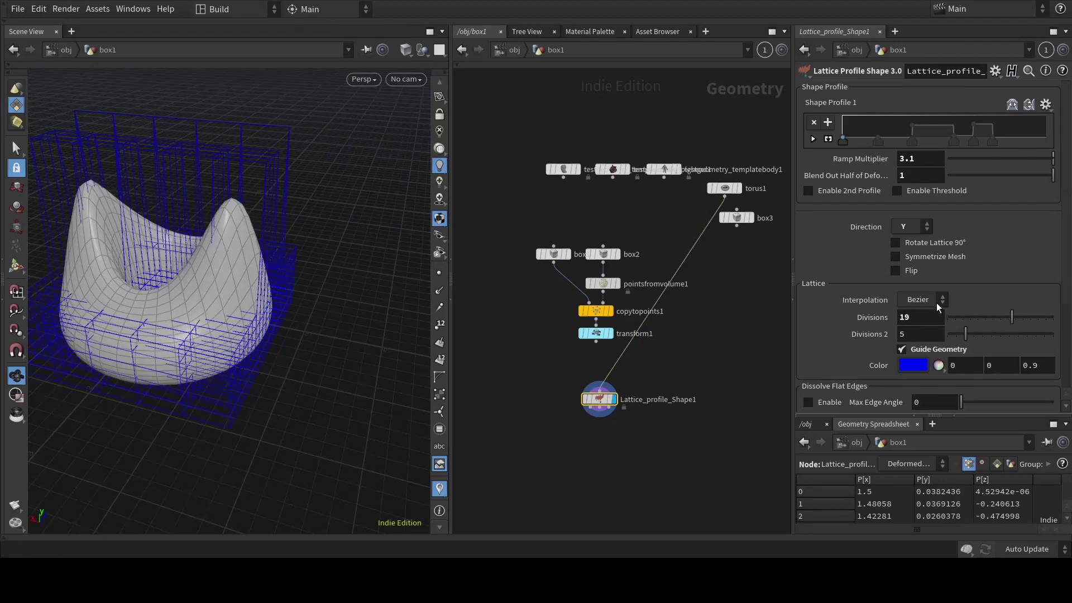
left_click_drag(214, 195, 278, 221)
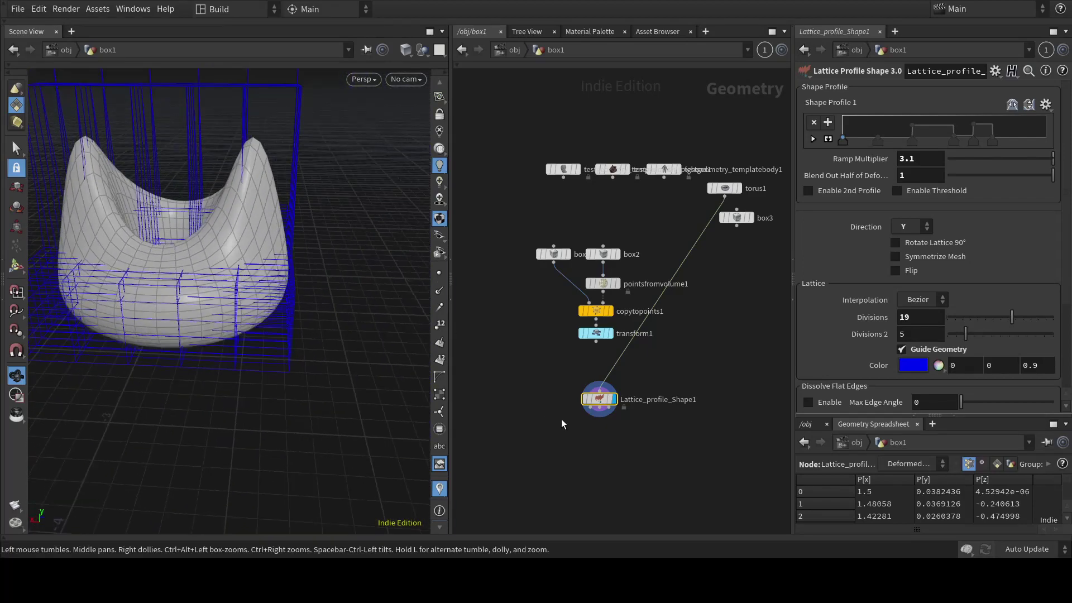
Step: Add a second Lattice Profile Shape node below Lattice_profile_Shape1, feed it from the first node's output and display it
middle_click_drag(588, 435, 608, 390)
key("shift+a")
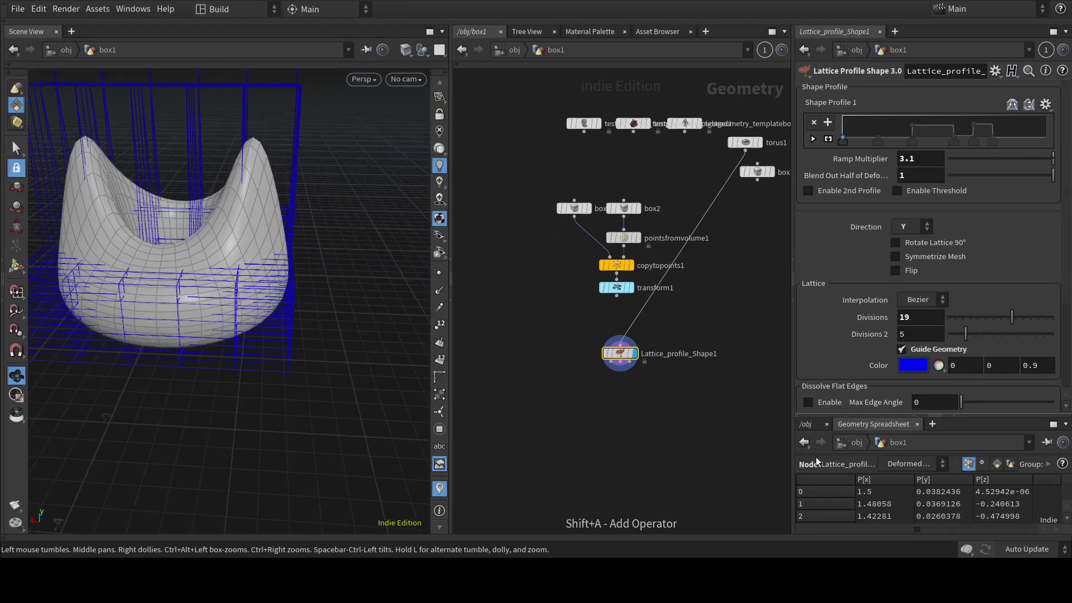
left_click(631, 391)
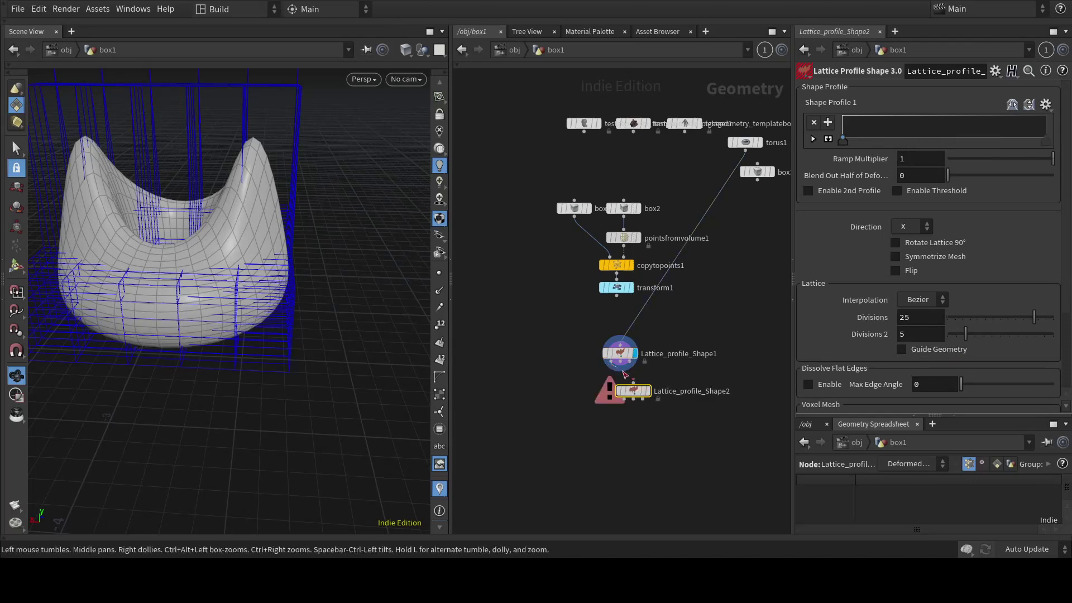
left_click_drag(640, 393, 617, 398)
left_click(624, 396)
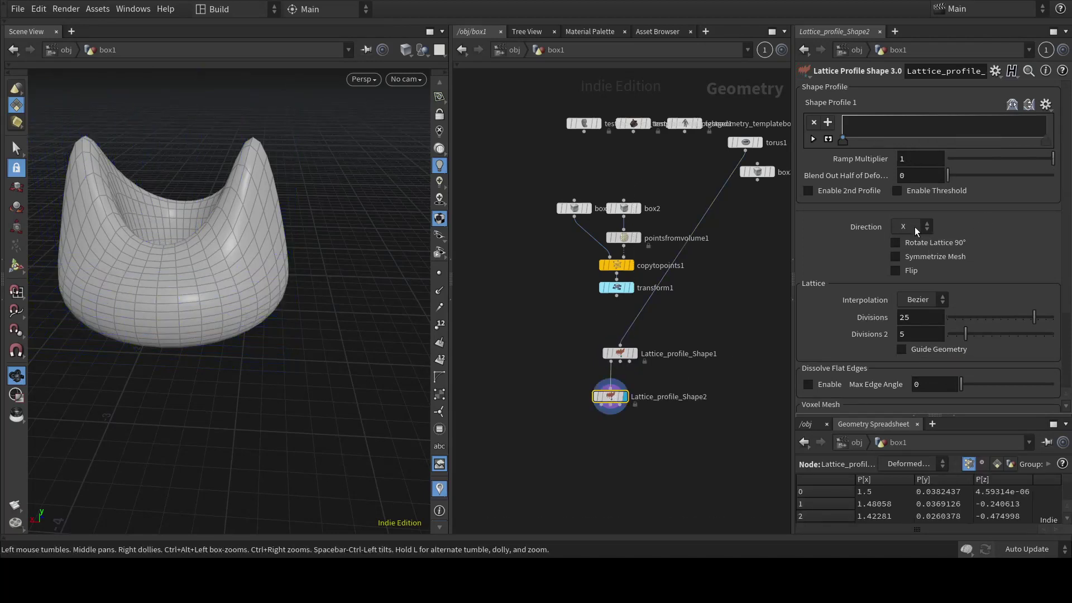
Step: Set the second node's Direction to Z and add points to its Shape Profile 1 forming two peaks with a valley between
left_click(906, 255)
left_click_drag(917, 133, 921, 108)
left_click(953, 138)
left_click_drag(977, 137, 977, 119)
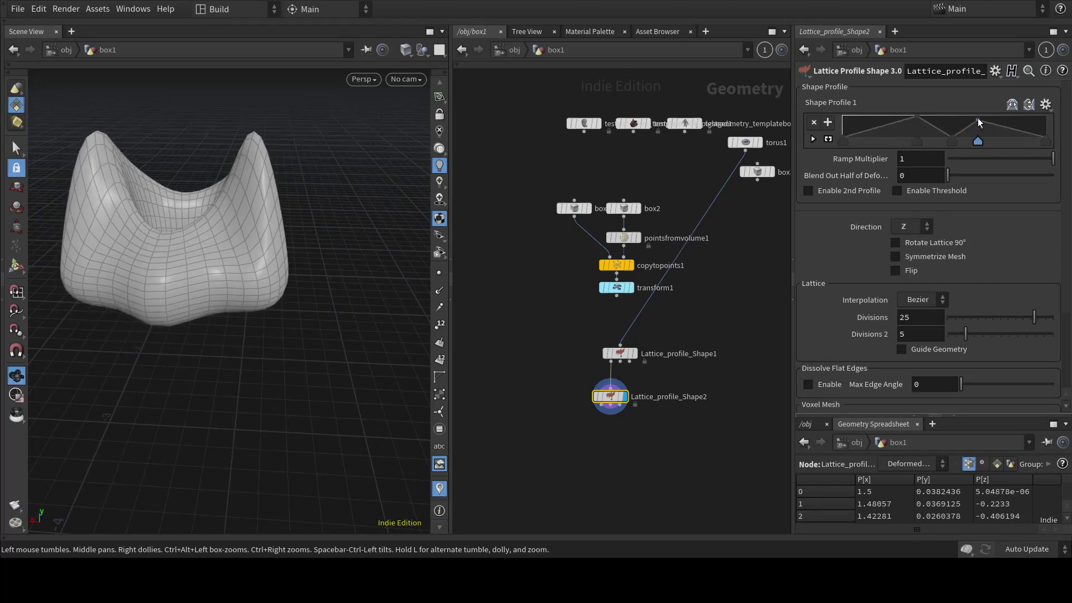
Step: Connect the test head geometry as the input of Lattice_profile_Shape2 and frame the head at an angle
scroll(623, 195, "up", 2)
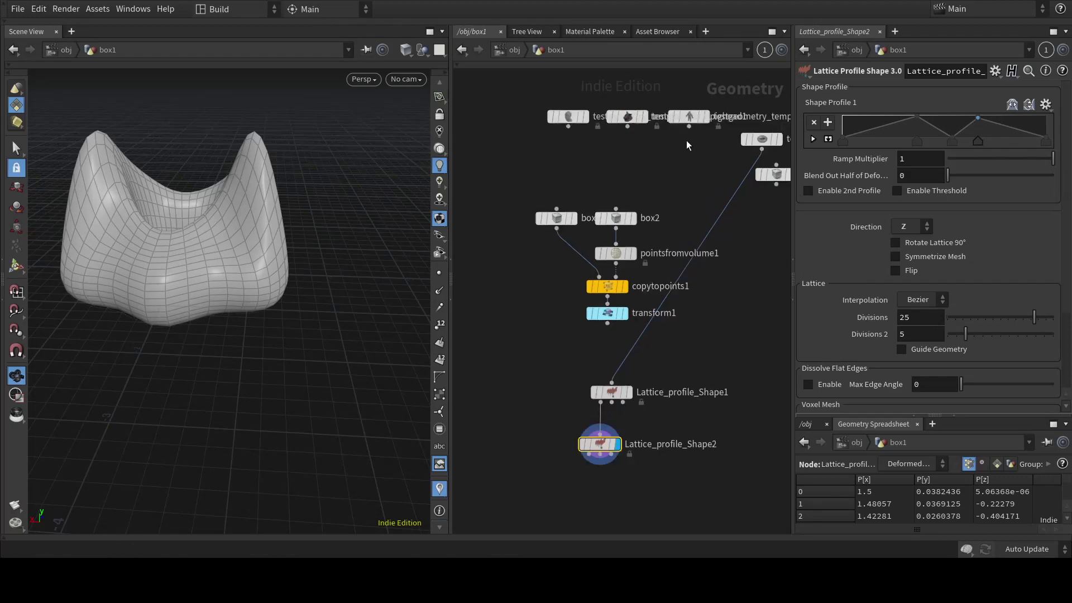
left_click_drag(561, 100, 592, 408)
left_click_drag(276, 291, 82, 300)
right_click_drag(83, 300, 263, 341)
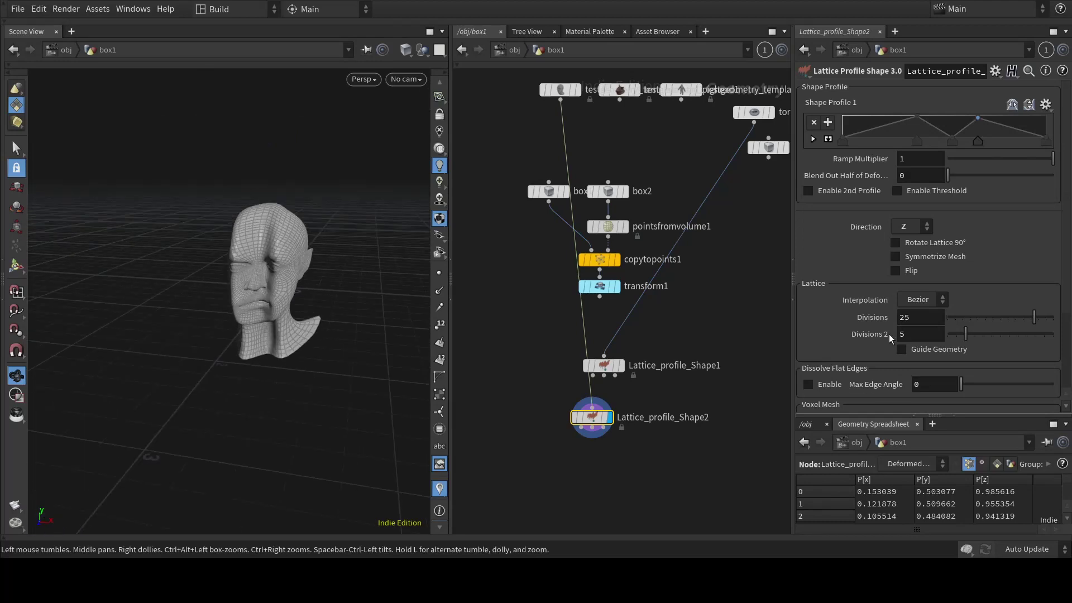
Step: Lower the first peak of Shape Profile 1, then enable the threshold and set it to 0.33
left_click_drag(916, 116, 892, 151)
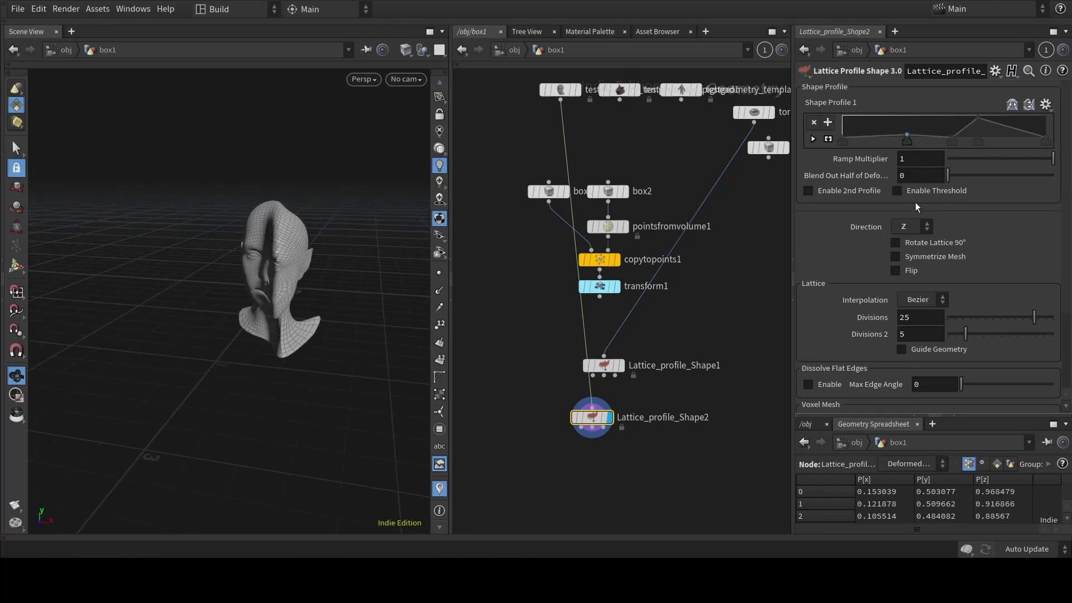
left_click(897, 191)
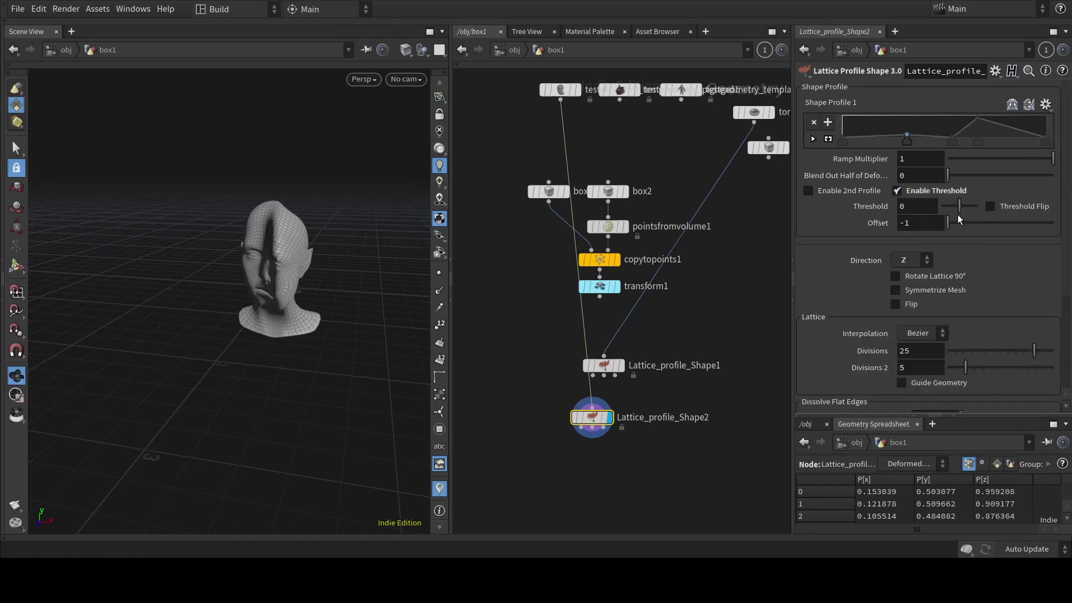
left_click_drag(956, 204, 966, 210)
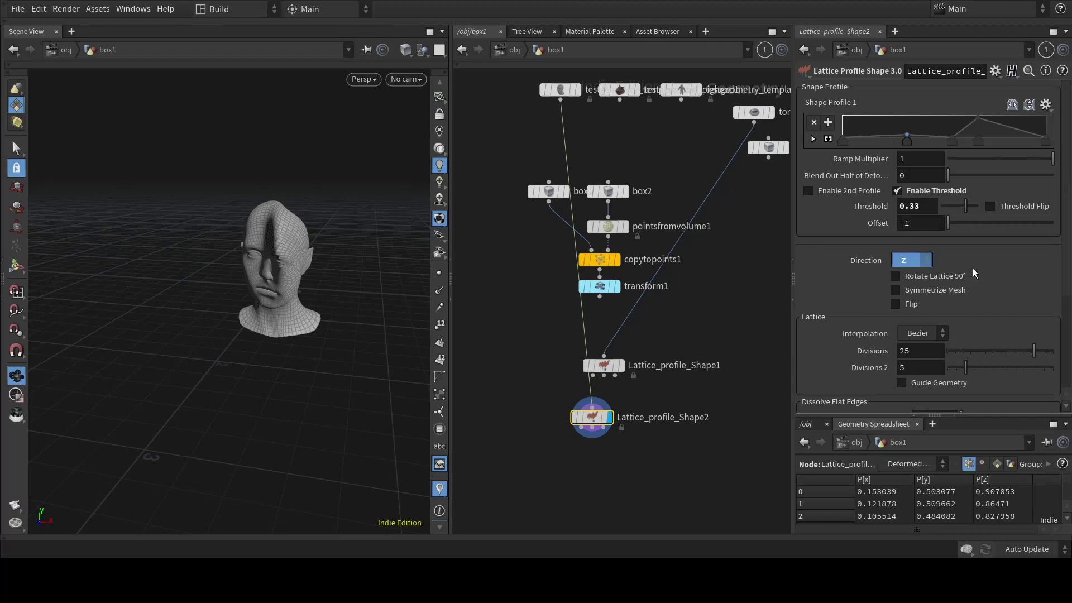
Step: Rotate the lattice of Lattice_profile_Shape2 by 90° and set its Ramp Multiplier to 3.5
left_click(895, 277)
left_click_drag(311, 244, 371, 237)
middle_click_drag(876, 160, 916, 160)
mouse_move(250, 308)
left_mouse_down()
mouse_move(198, 296)
mouse_move(232, 311)
left_mouse_up()
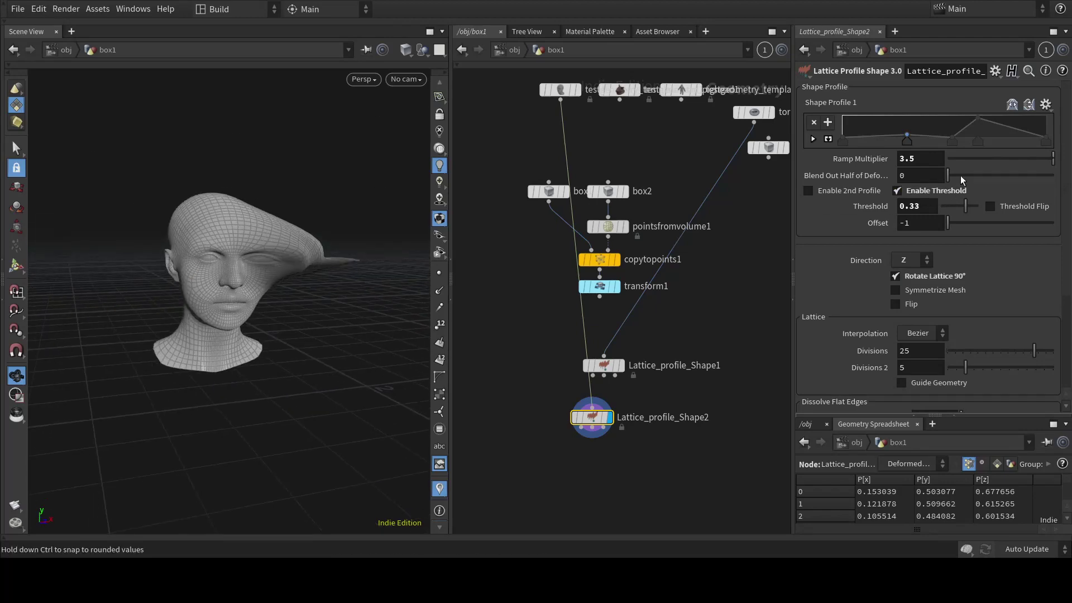
Step: Show the lattice guide geometry around the head and set the Direction to Y
left_click(901, 383)
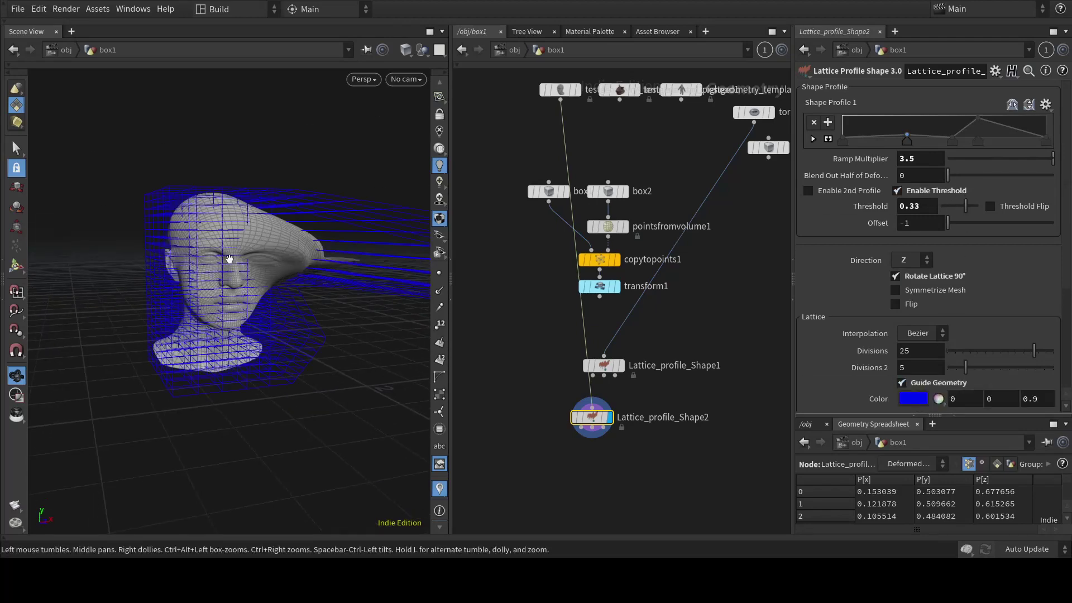
mouse_move(240, 262)
left_mouse_down()
mouse_move(168, 292)
mouse_move(213, 280)
mouse_move(202, 200)
mouse_move(279, 187)
mouse_move(335, 280)
mouse_move(261, 267)
mouse_move(241, 275)
left_mouse_up()
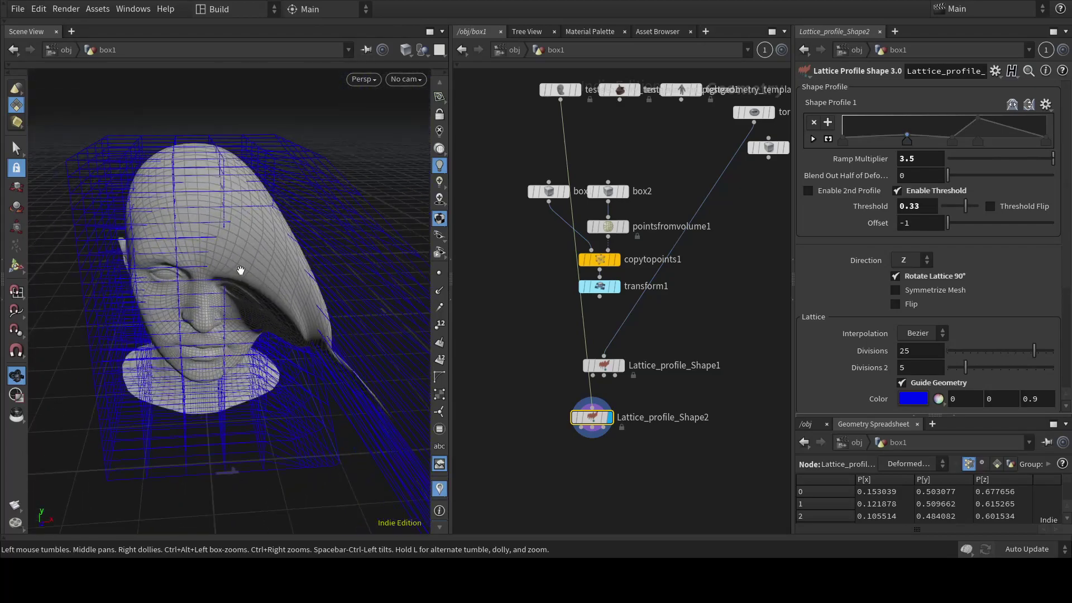
left_click(904, 287)
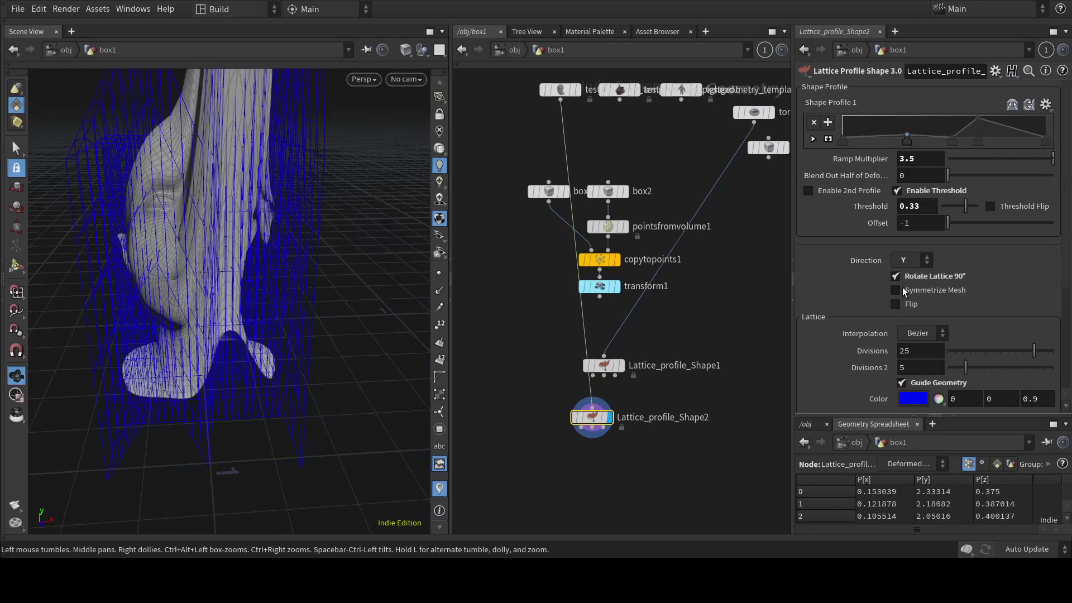
scroll(472, 267, "down", 2)
scroll(282, 269, "down", 4)
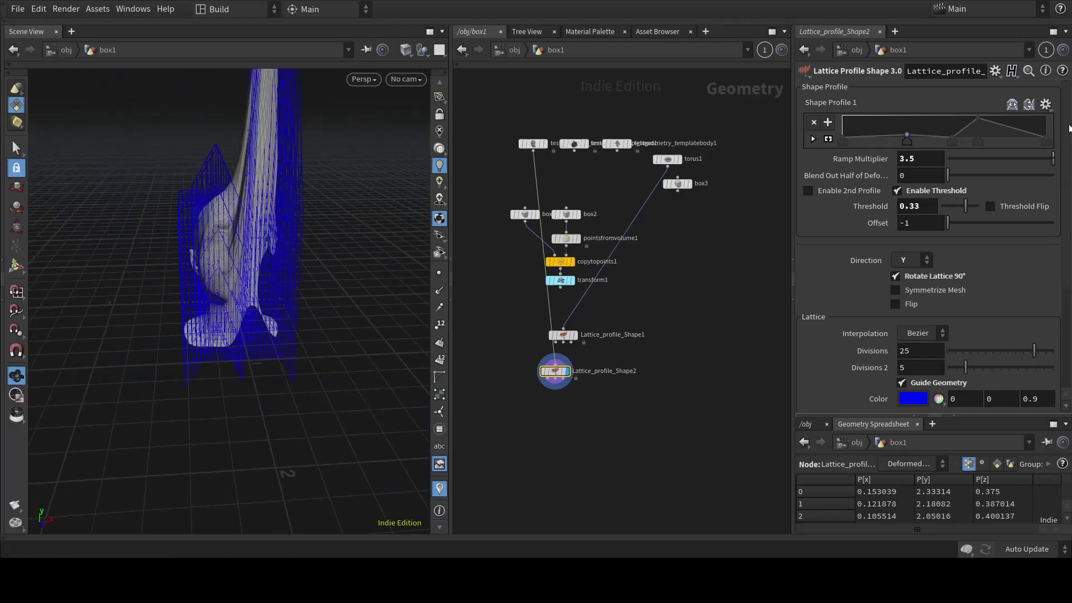
Step: Set the Ramp Multiplier to 0.704 and Blend Out Half of Deformation to 1
left_click_drag(1033, 157, 1026, 164)
left_click_drag(955, 164, 1022, 158)
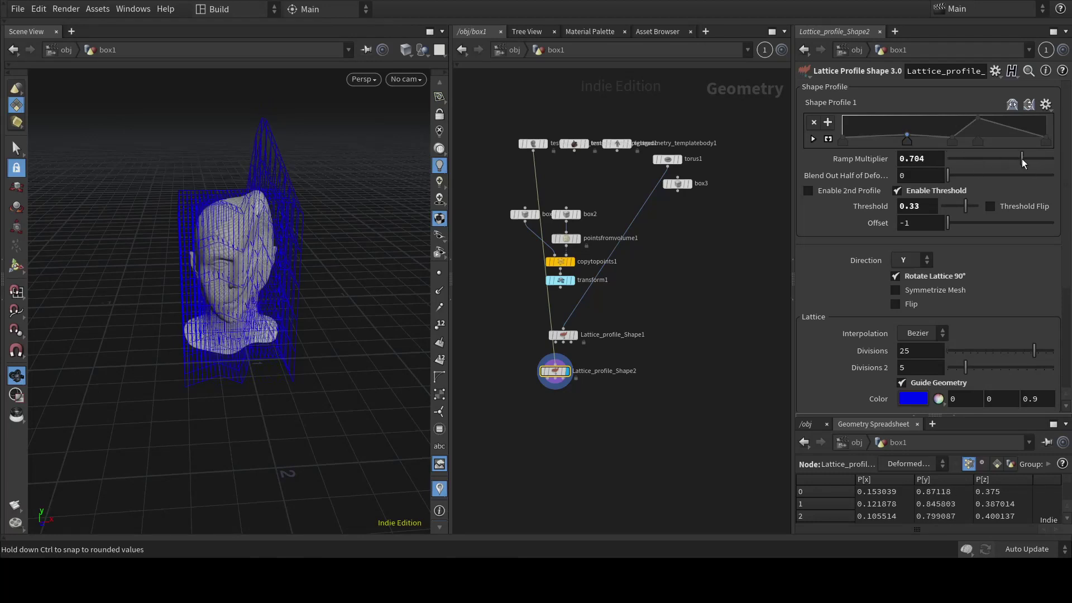
scroll(549, 183, "up", 3)
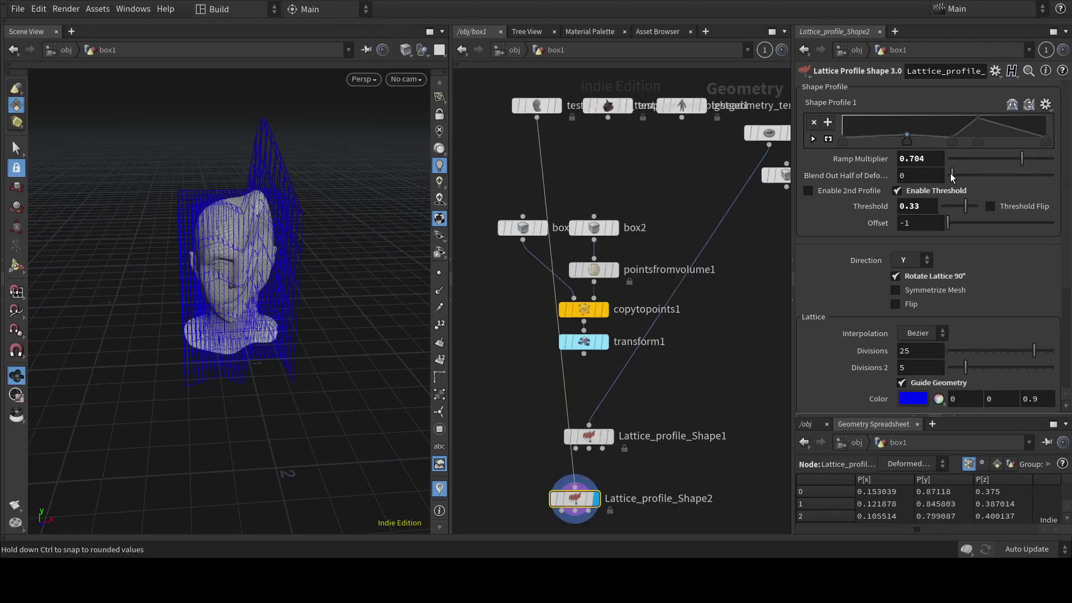
left_click_drag(954, 177, 1053, 177)
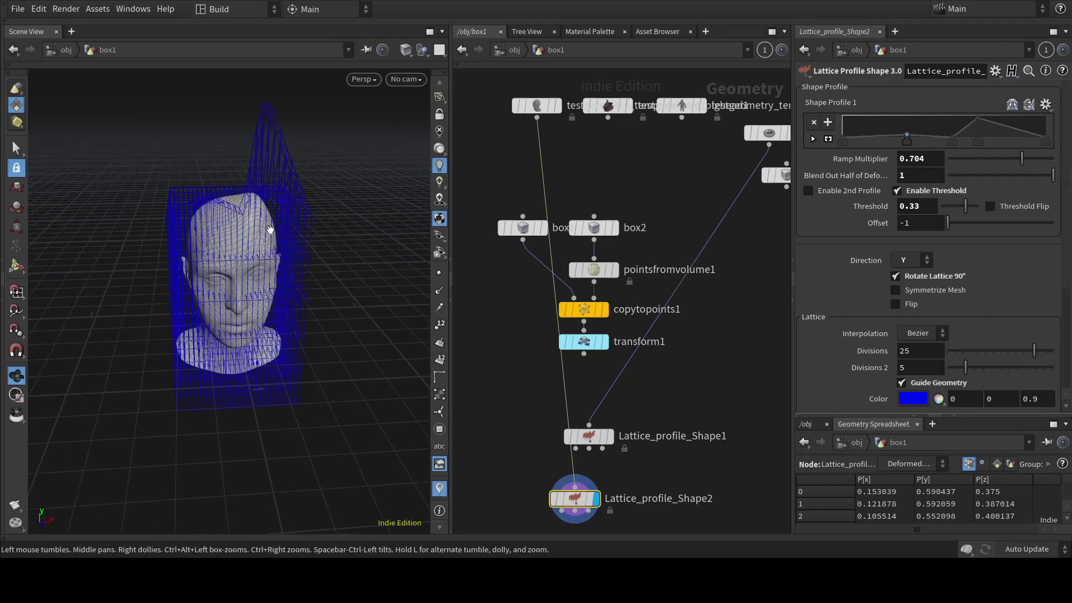
left_click_drag(291, 258, 250, 215)
left_click_drag(250, 278, 223, 299)
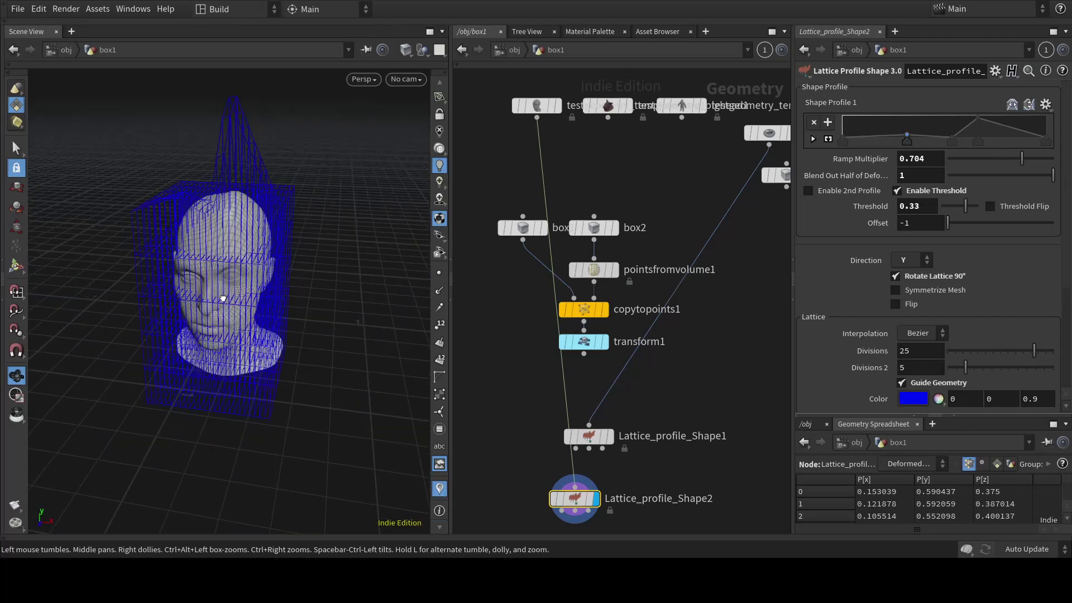
left_click_drag(267, 267, 275, 234)
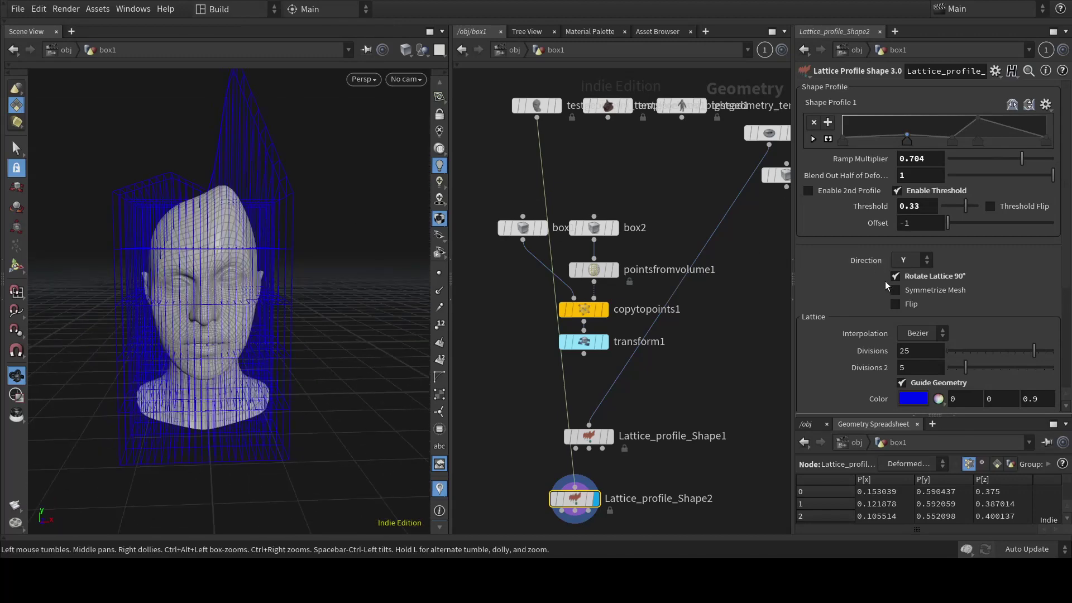
Step: Turn off the 90° lattice rotation and set the Direction to X
left_click(895, 276)
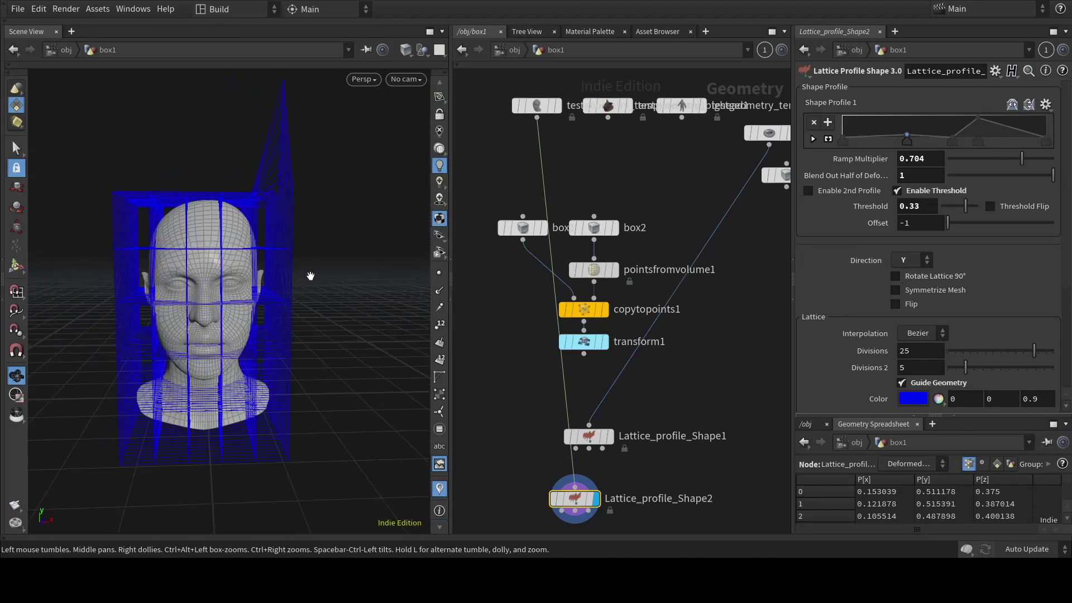
left_click(908, 281)
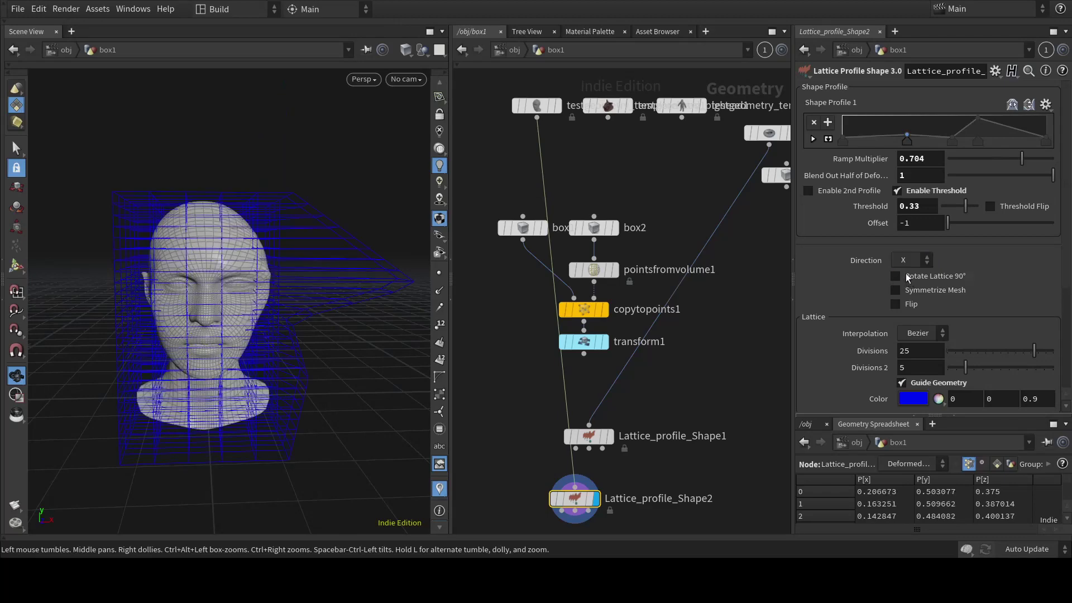
left_click_drag(315, 272, 275, 312)
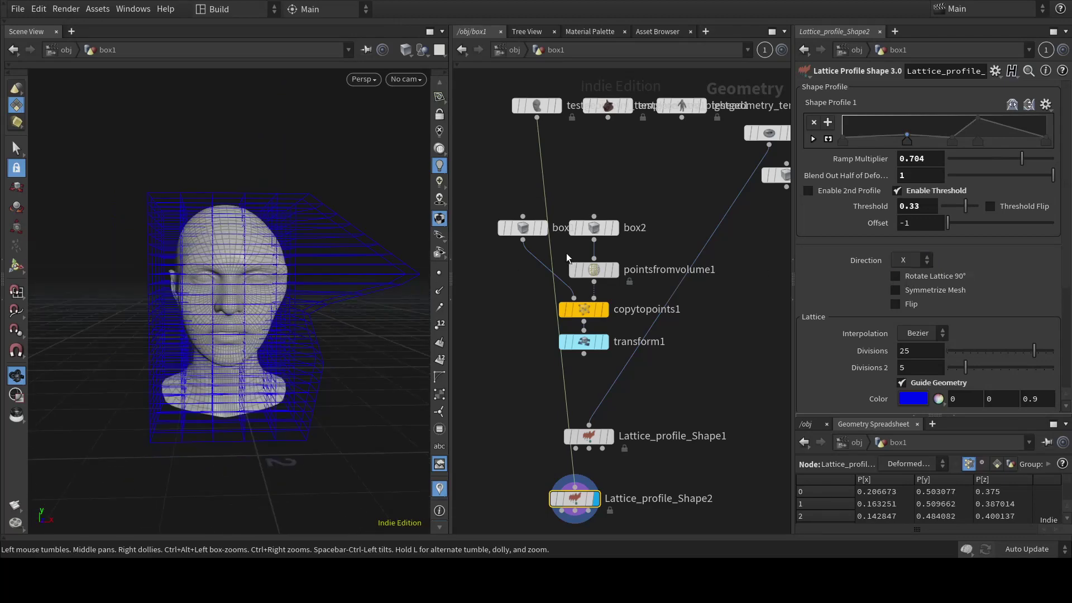
Step: Add a peak just before the valley in Shape Profile 1 and enable Symmetrize Mesh
mouse_move(951, 139)
left_mouse_down()
mouse_move(931, 118)
mouse_move(947, 141)
left_mouse_up()
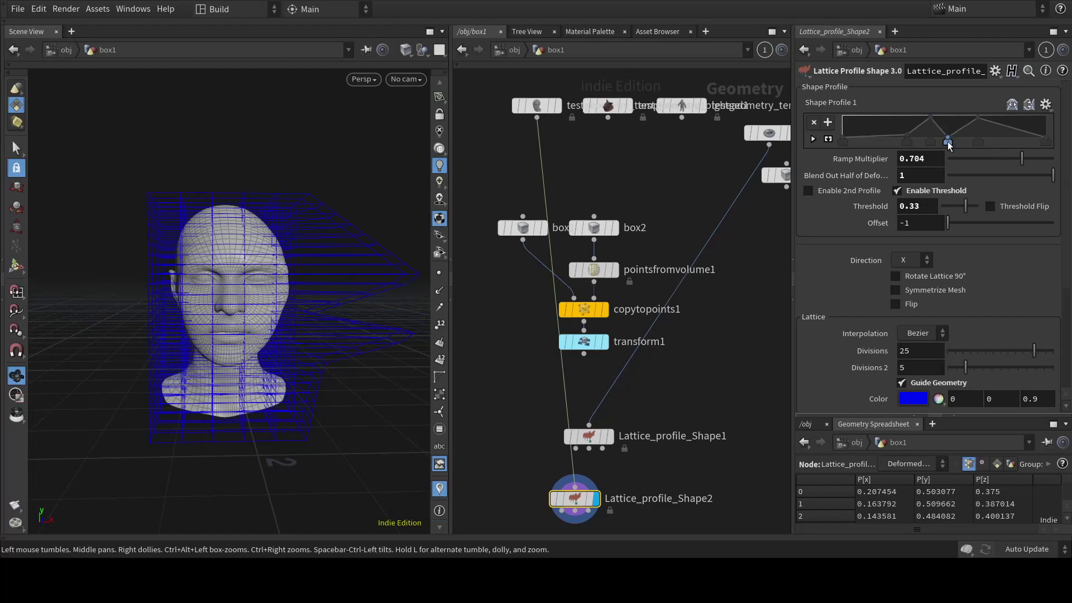
left_click(895, 289)
scroll(311, 287, "up", 3)
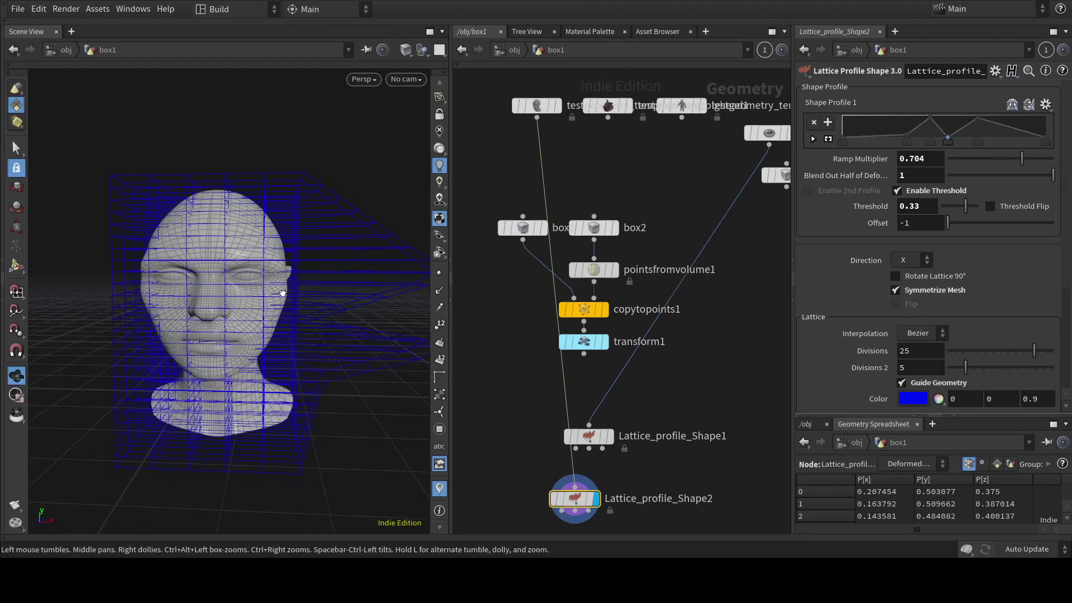
Step: Hide the lattice guide geometry and widen the first peak of Shape Profile 1 toward the valley
left_click(902, 383)
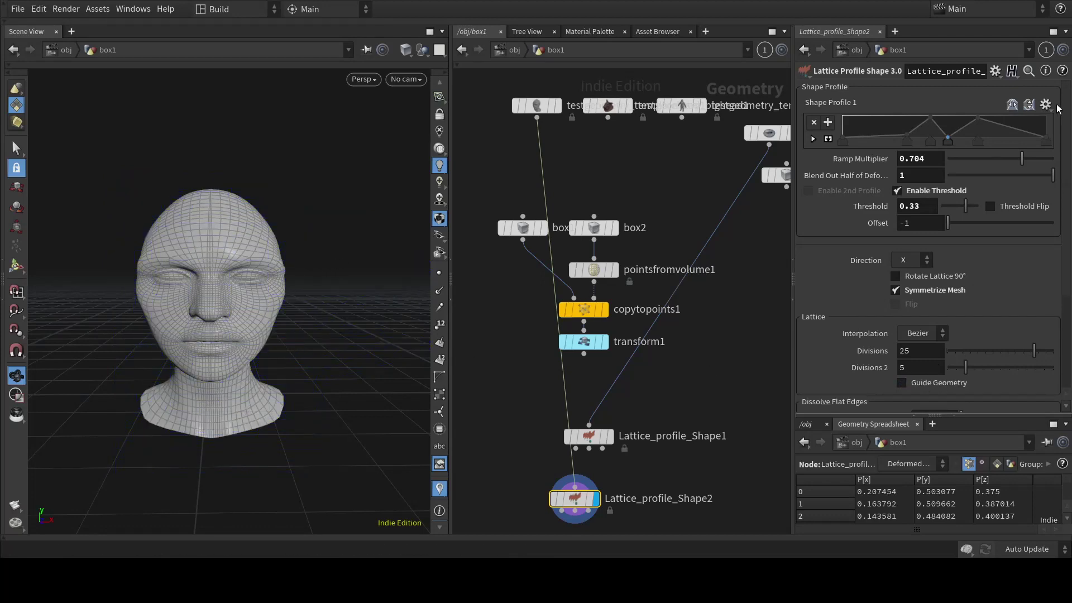
mouse_move(948, 139)
left_mouse_down()
mouse_move(953, 117)
mouse_move(953, 136)
left_mouse_up()
scroll(585, 309, "down", 3)
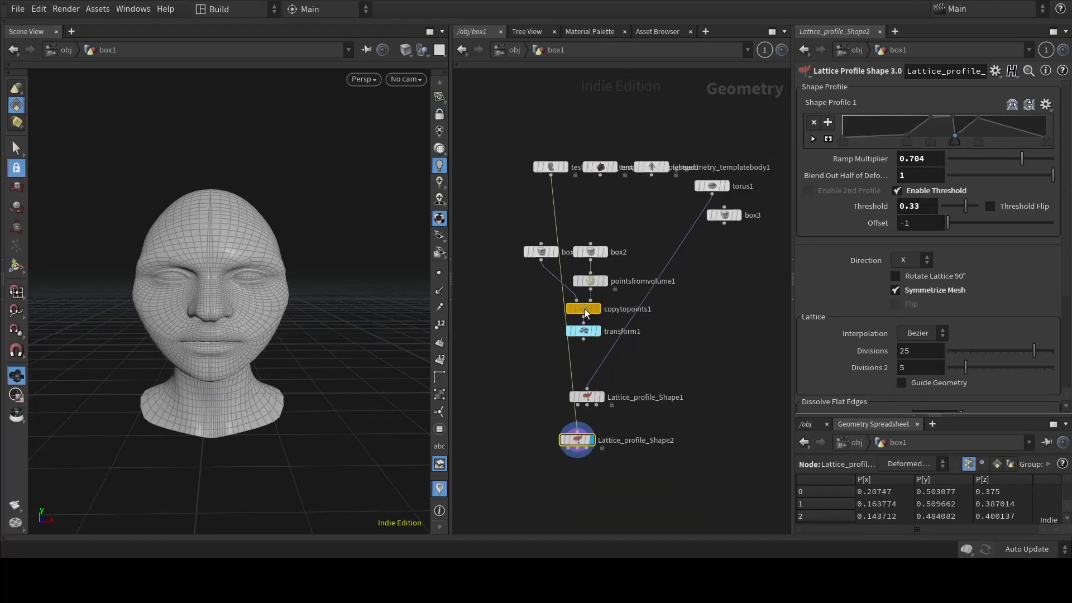
Step: Connect box3 as the input of Lattice_profile_Shape2 in place of the test head
scroll(739, 275, "up", 3)
left_click_drag(726, 182, 521, 483)
scroll(203, 344, "down", 3)
mouse_move(212, 332)
left_mouse_down()
mouse_move(184, 371)
mouse_move(223, 323)
left_mouse_up()
Step: Set Blend Out Half of Deformation to 0 and narrow the peaks of Shape Profile 1
left_click_drag(1042, 176, 972, 118)
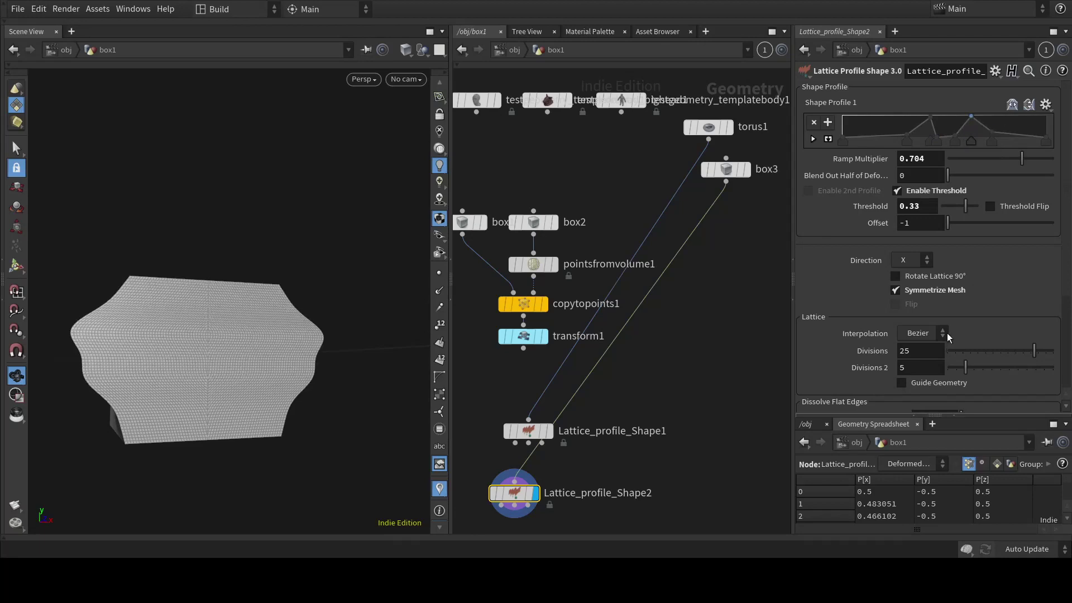
mouse_move(306, 337)
left_mouse_down()
mouse_move(220, 374)
mouse_move(299, 353)
left_mouse_up()
Step: Set the first profile's Threshold to 0.09 and its Ramp Multiplier to 1
left_click_drag(964, 206, 963, 209)
left_click_drag(241, 309, 347, 302)
left_click_drag(1005, 161, 1056, 162)
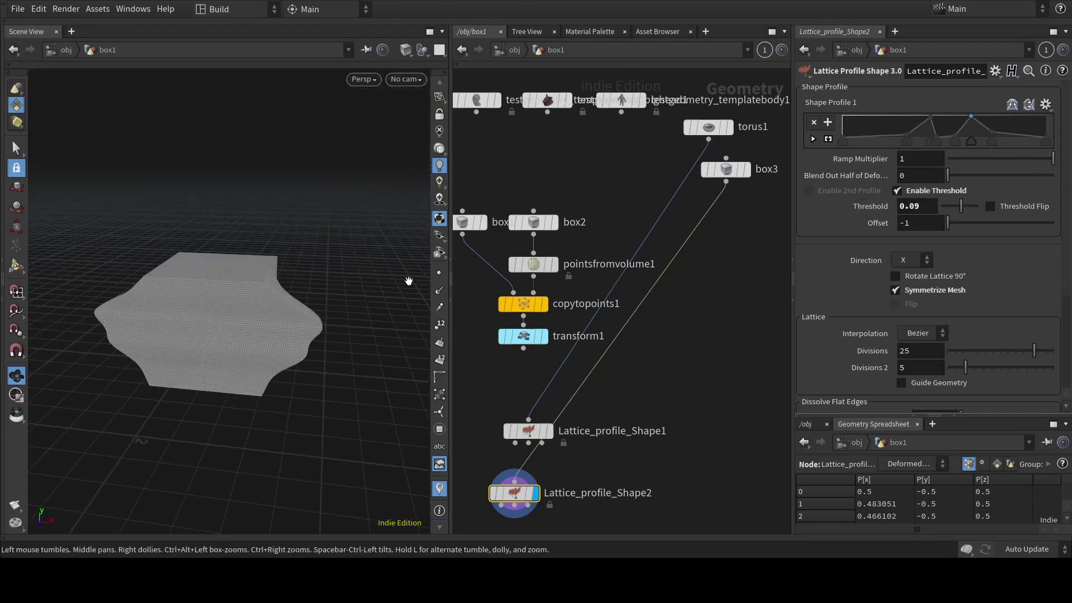
left_click_drag(407, 280, 363, 268)
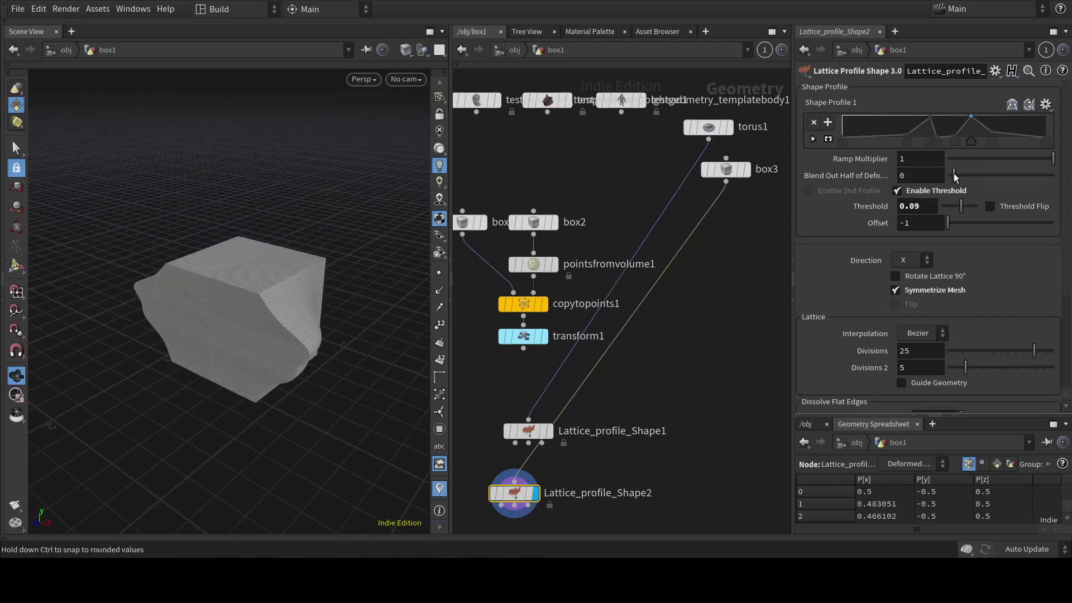
Step: With Symmetrize Mesh turned off, enable the 2nd profile and add a low point just after the peak of Shape Profile 2
left_click_drag(916, 190, 914, 191)
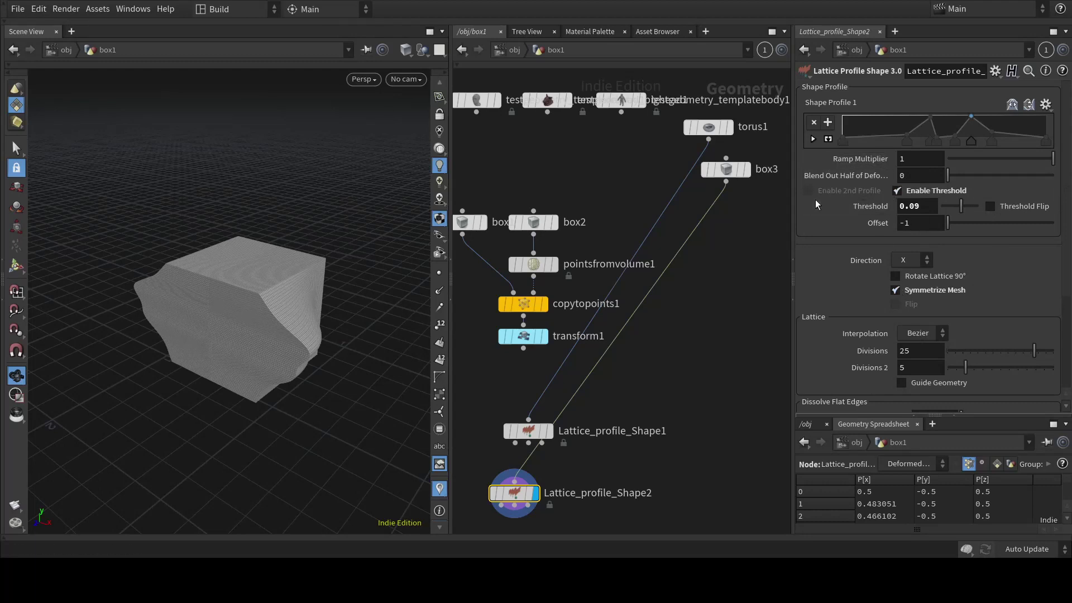
left_click(897, 291)
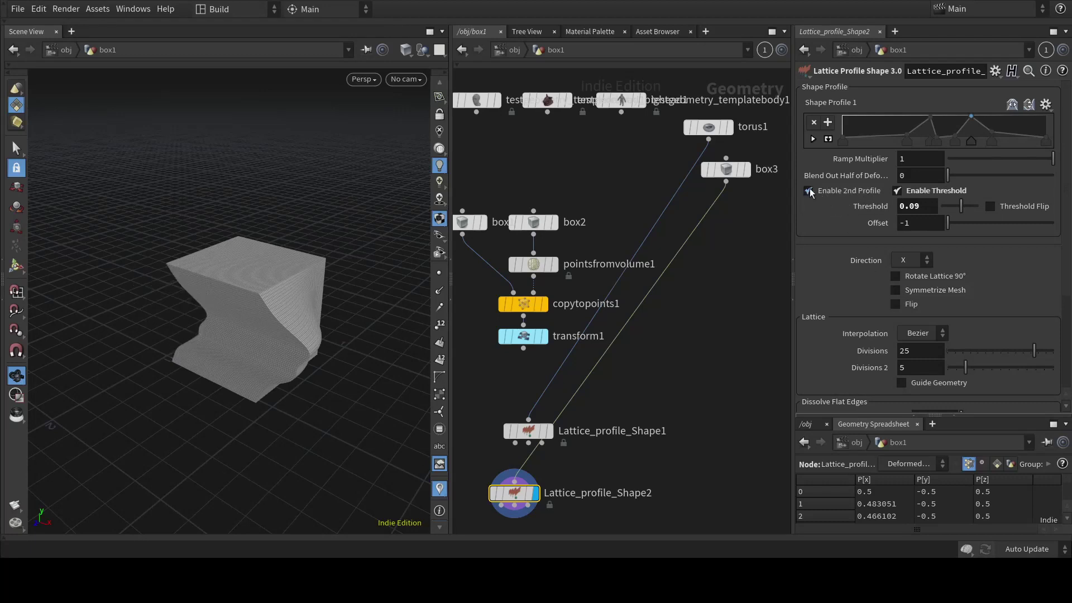
left_click(808, 191)
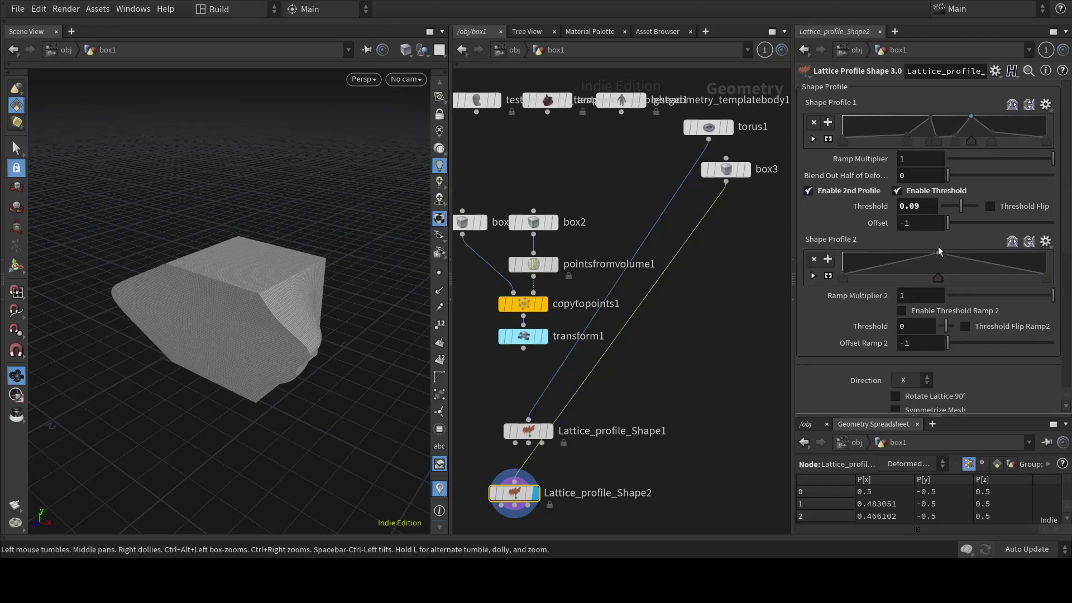
left_click_drag(940, 253, 952, 285)
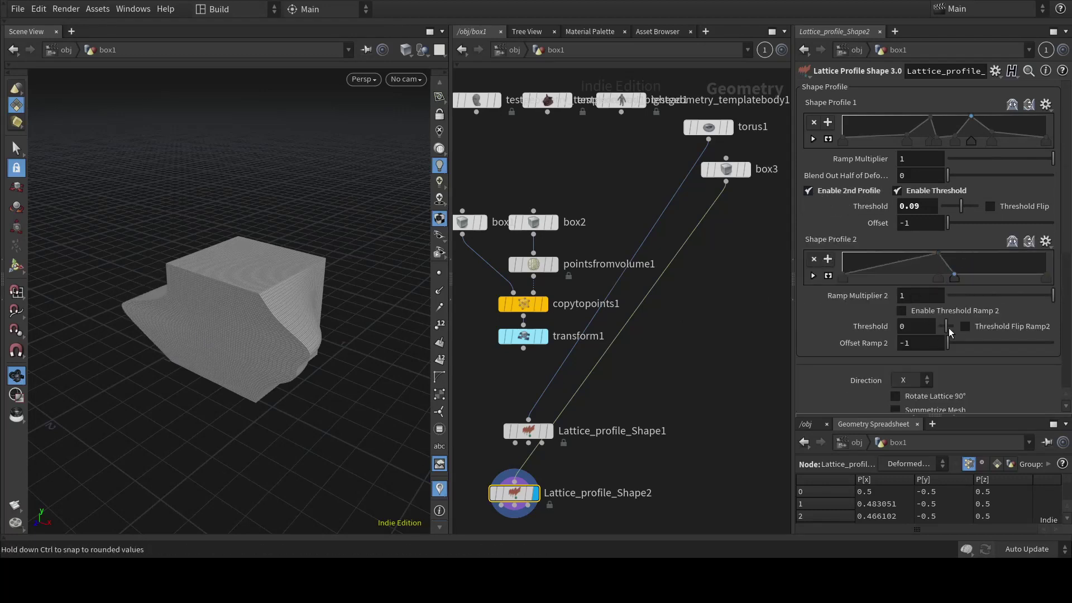
Step: Enable the voxel mesh on the deformed box and set the lattice Interpolation to Linear
scroll(936, 319, "down", 6)
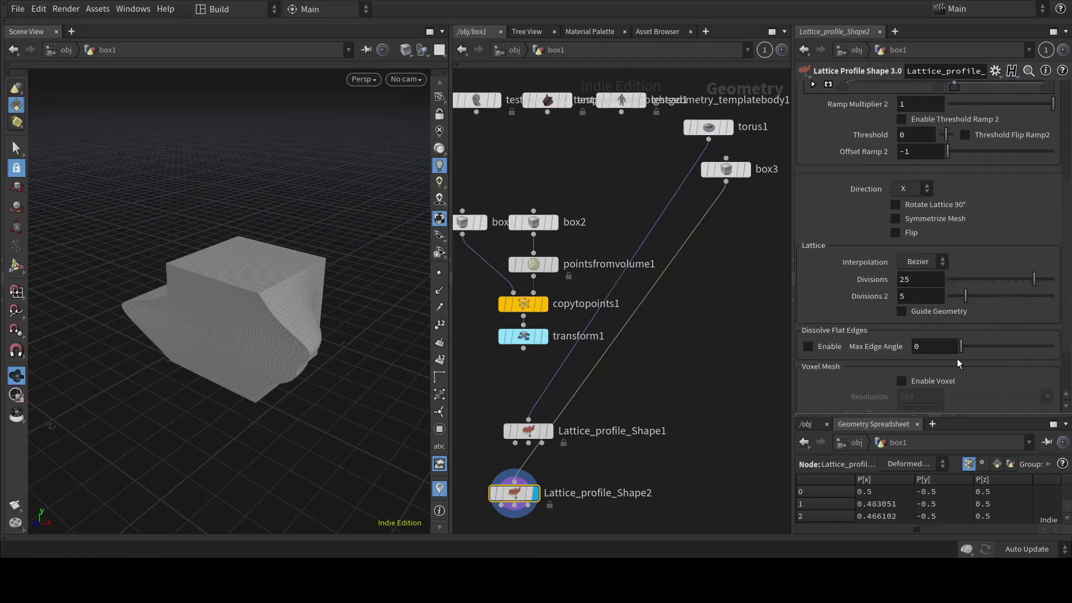
left_click(902, 382)
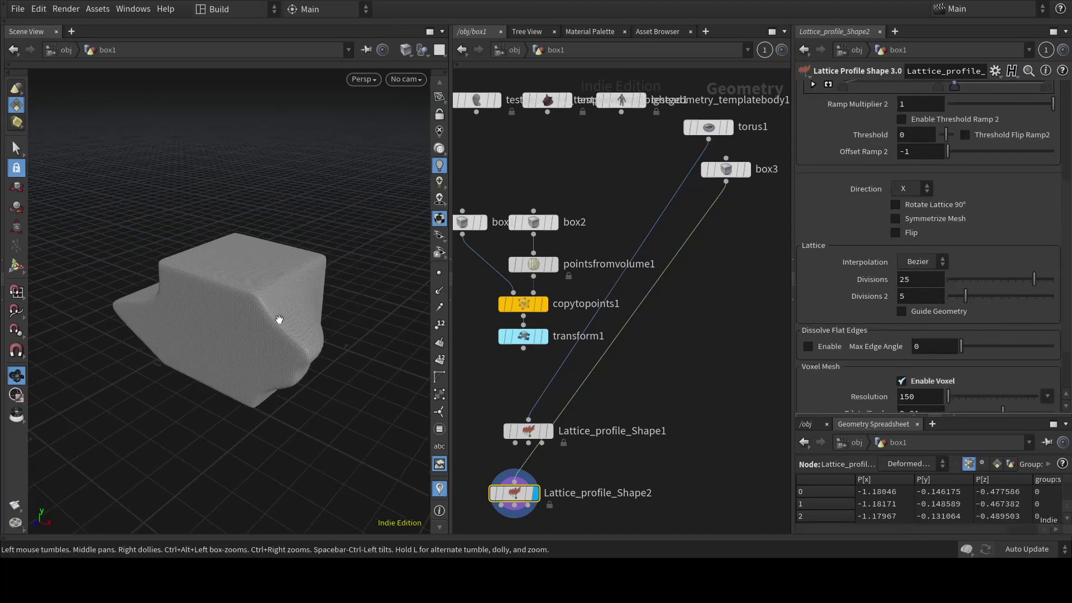
left_click_drag(280, 319, 212, 317)
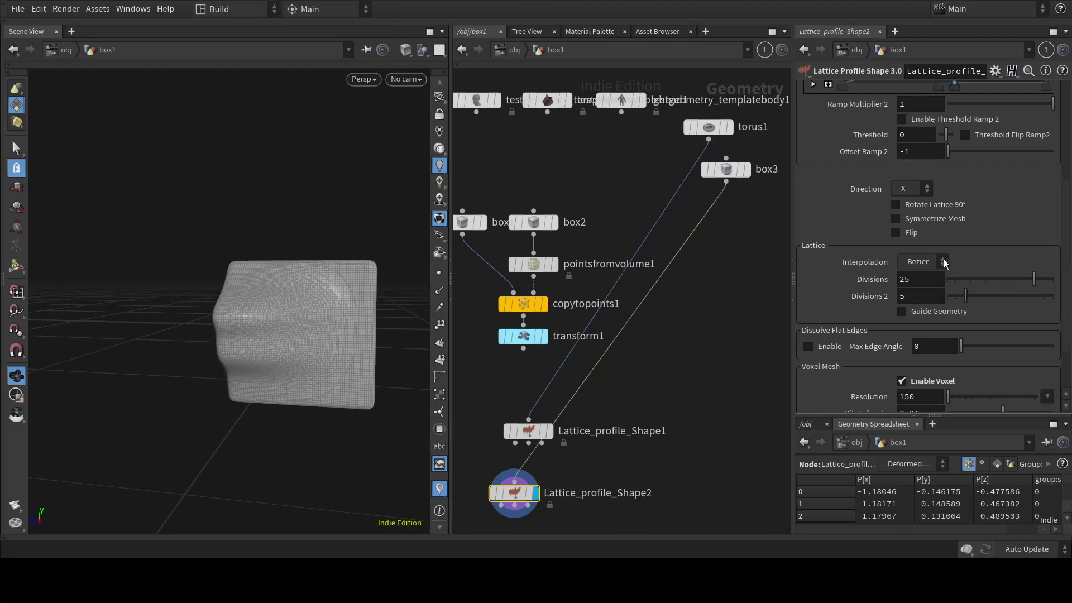
left_click(918, 261)
left_click(910, 262)
mouse_move(313, 304)
left_mouse_down()
mouse_move(347, 323)
mouse_move(330, 318)
mouse_move(324, 297)
left_mouse_up()
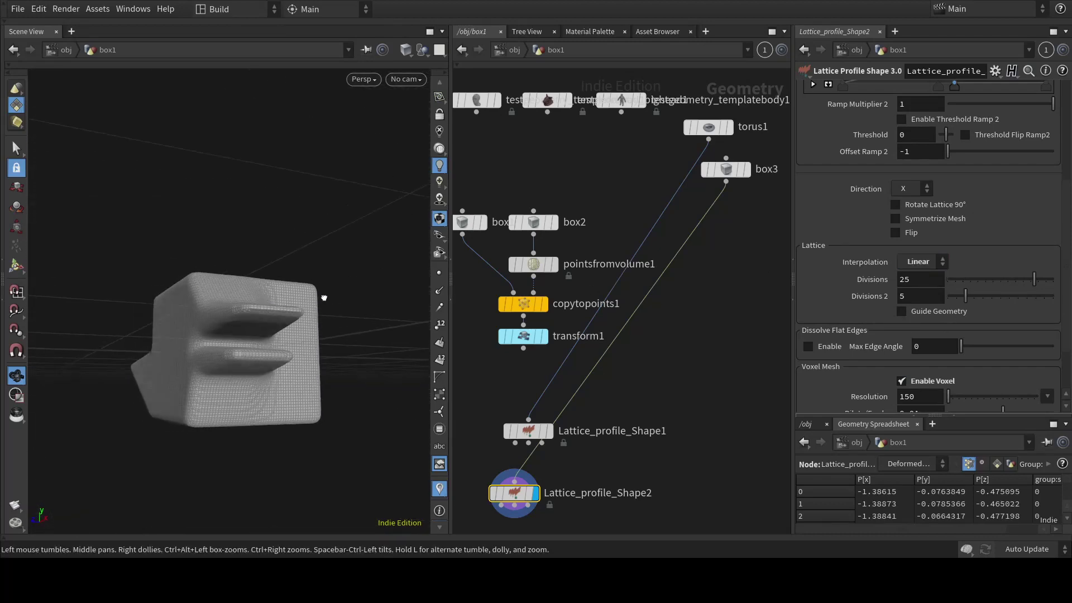
Step: Turn the voxel mesh off to inspect the raw deformed box, then turn it back on
left_click(902, 382)
mouse_move(251, 348)
left_mouse_down()
mouse_move(230, 376)
mouse_move(216, 352)
mouse_move(259, 367)
left_mouse_up()
left_click_drag(225, 326, 200, 361)
left_click(902, 382)
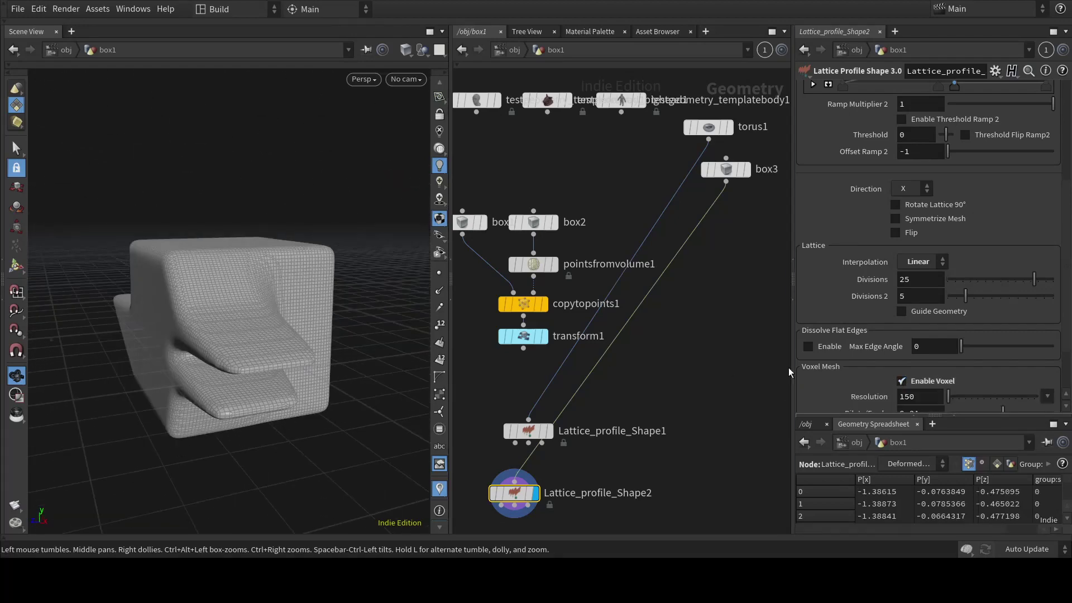
Step: Set the voxel mesh's Dilate/Erode value to 0.065
left_click_drag(241, 324, 262, 318)
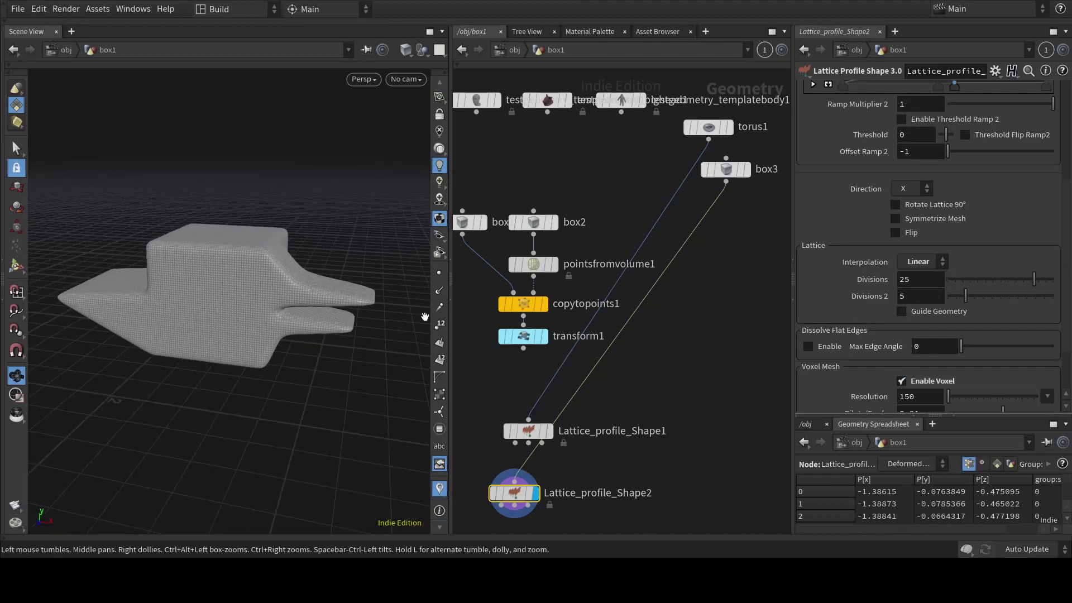
scroll(824, 367, "down", 3)
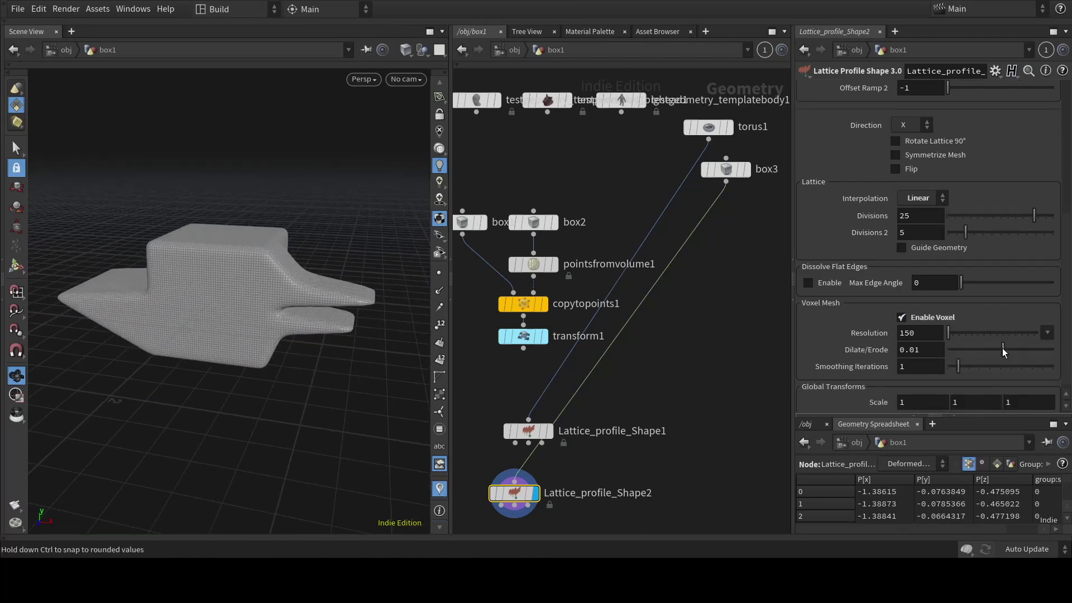
mouse_move(1003, 351)
left_mouse_down()
mouse_move(965, 352)
mouse_move(1040, 349)
mouse_move(1017, 349)
left_mouse_up()
scroll(206, 282, "up", 3)
left_click_drag(205, 282, 196, 279)
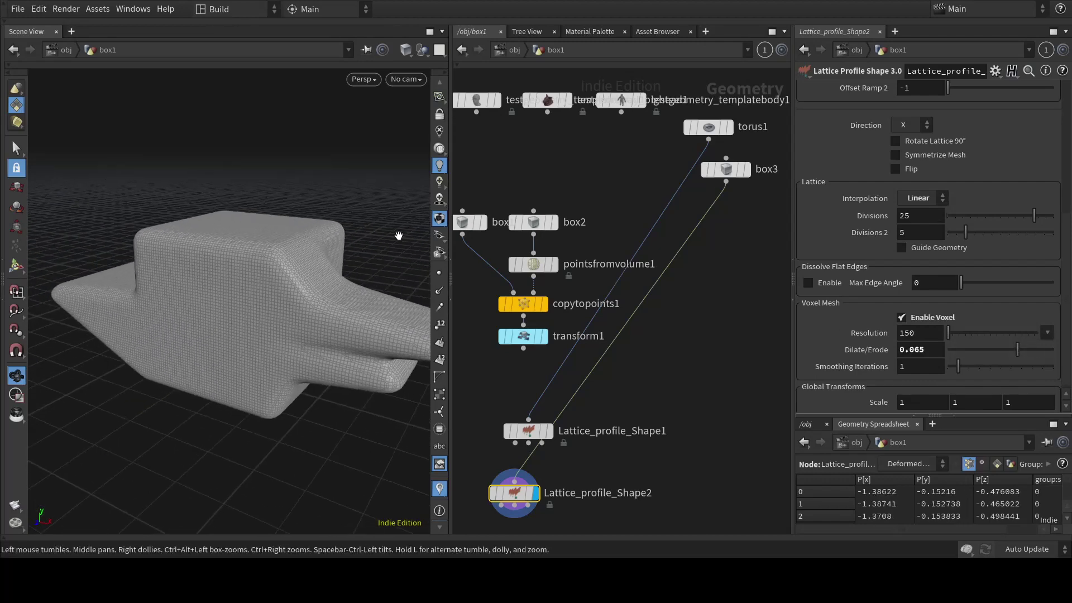
Step: Add a low point just before the peak of Shape Profile 2 and set the Direction to Y
scroll(957, 171, "up", 5)
left_click_drag(916, 169, 914, 181)
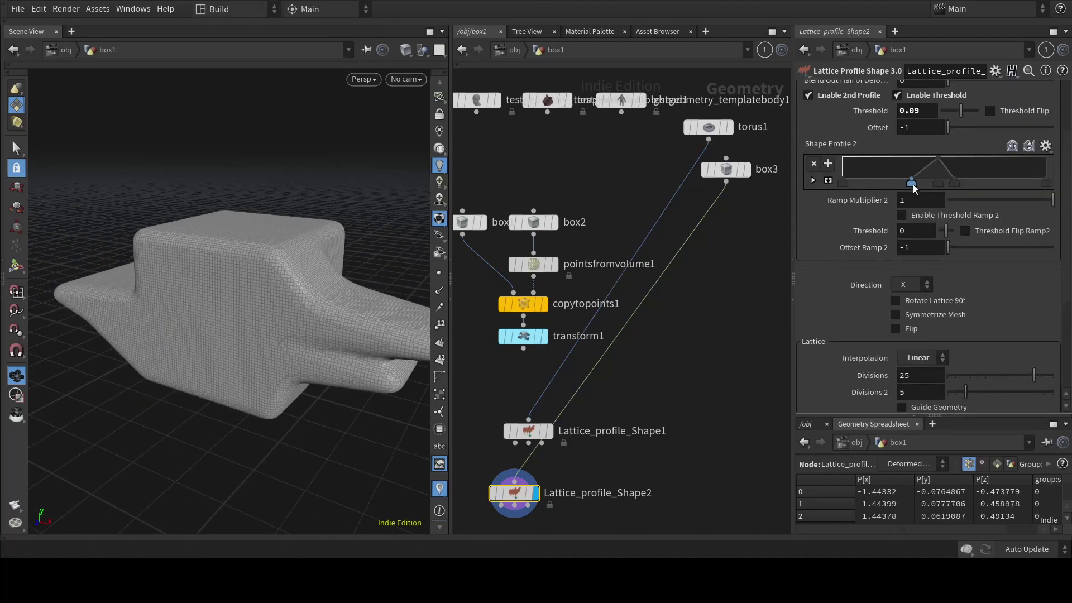
left_click(907, 314)
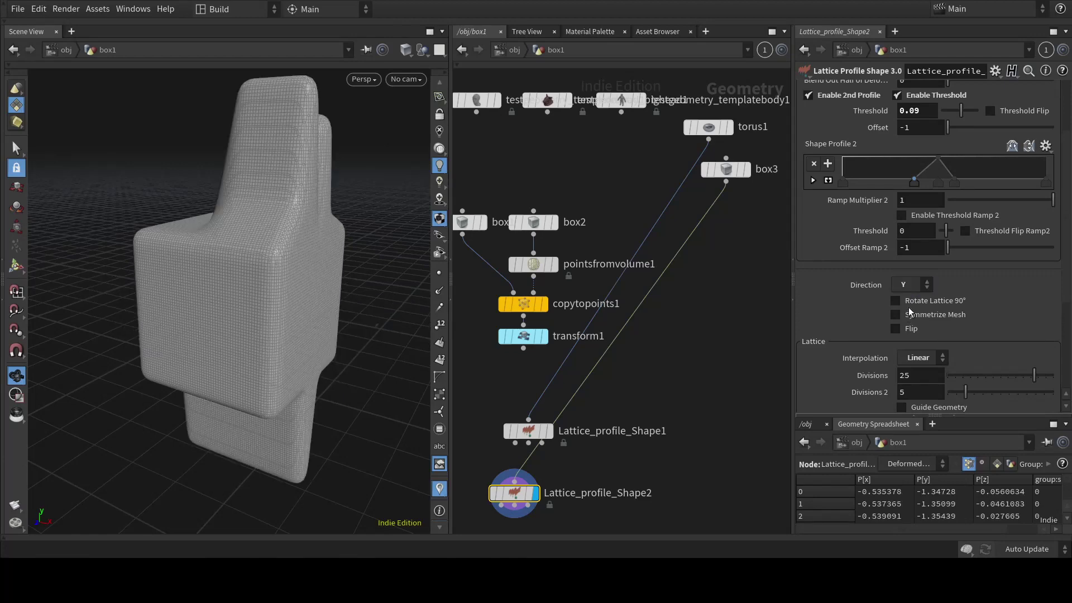
left_click_drag(358, 271, 273, 294)
scroll(960, 356, "down", 3)
scroll(977, 375, "down", 3)
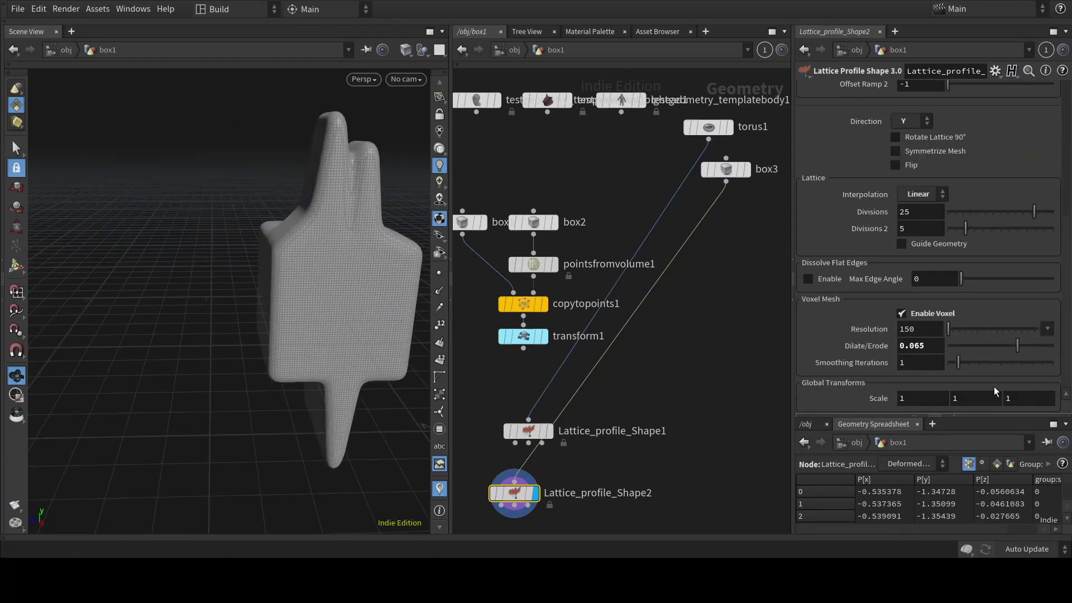
Step: Set the Global Transforms Scale of the deformed box to 0.4 in X and 2 in Z
scroll(380, 263, "down", 3)
left_click_drag(309, 269, 380, 280)
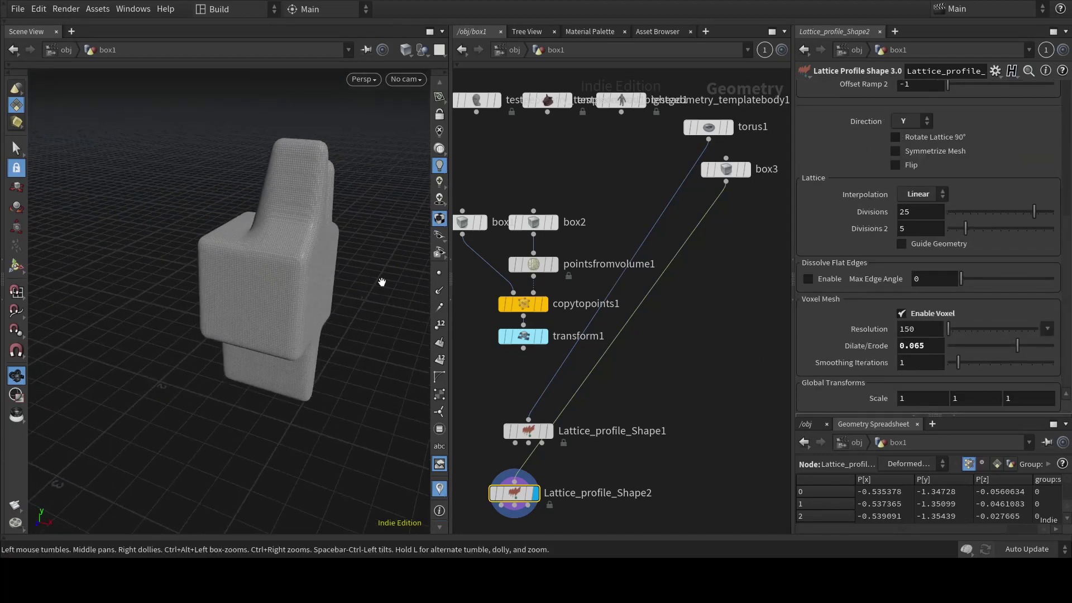
middle_click_drag(1013, 398, 112, 394)
middle_click_drag(906, 397, 855, 390)
left_click_drag(414, 299, 223, 282)
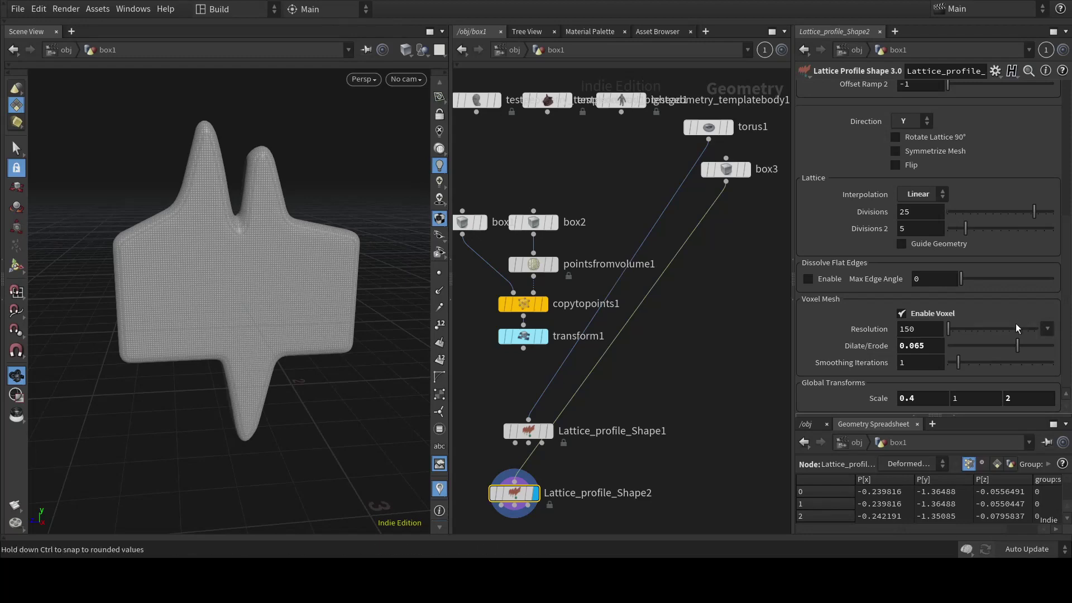
Step: Disable the voxel mesh and enable Dissolve Flat Edges on the deformed box
left_click(901, 313)
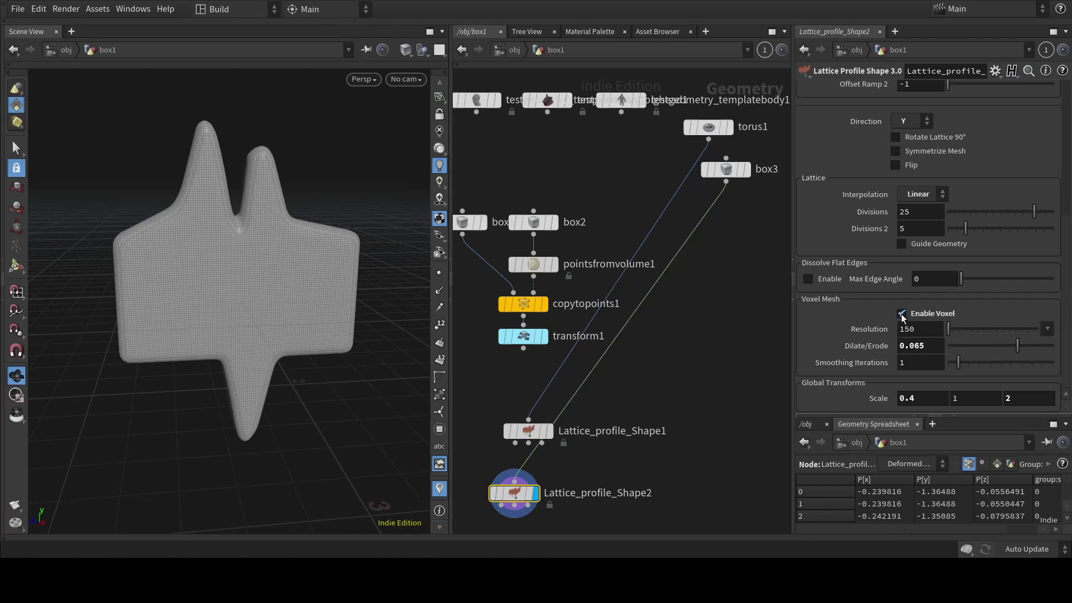
left_click(806, 281)
left_click_drag(195, 274, 163, 292)
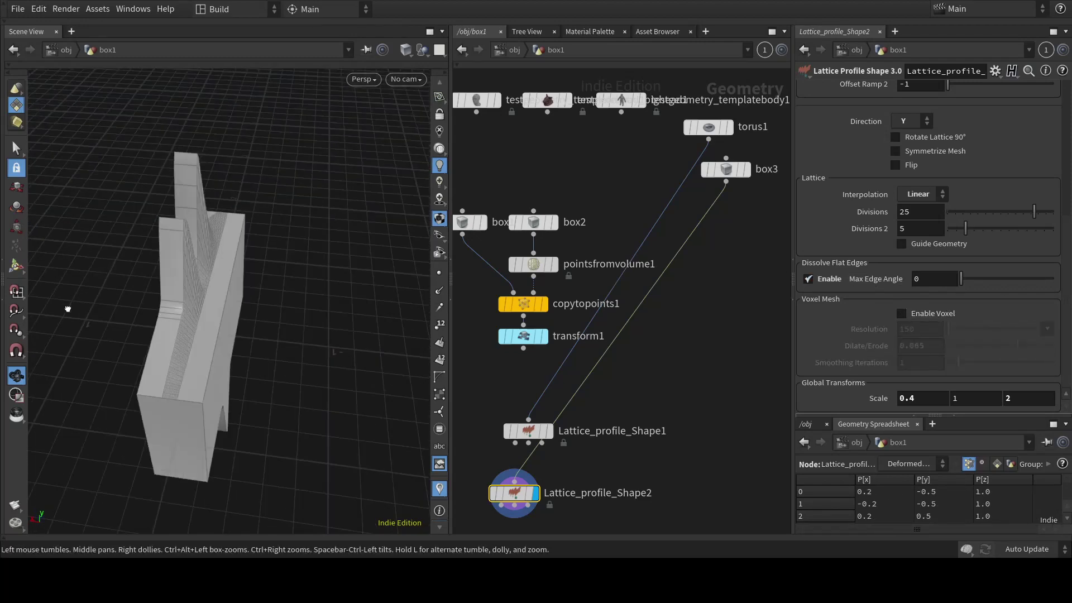
Step: Disable the threshold of Shape Profile 1
scroll(964, 200, "up", 5)
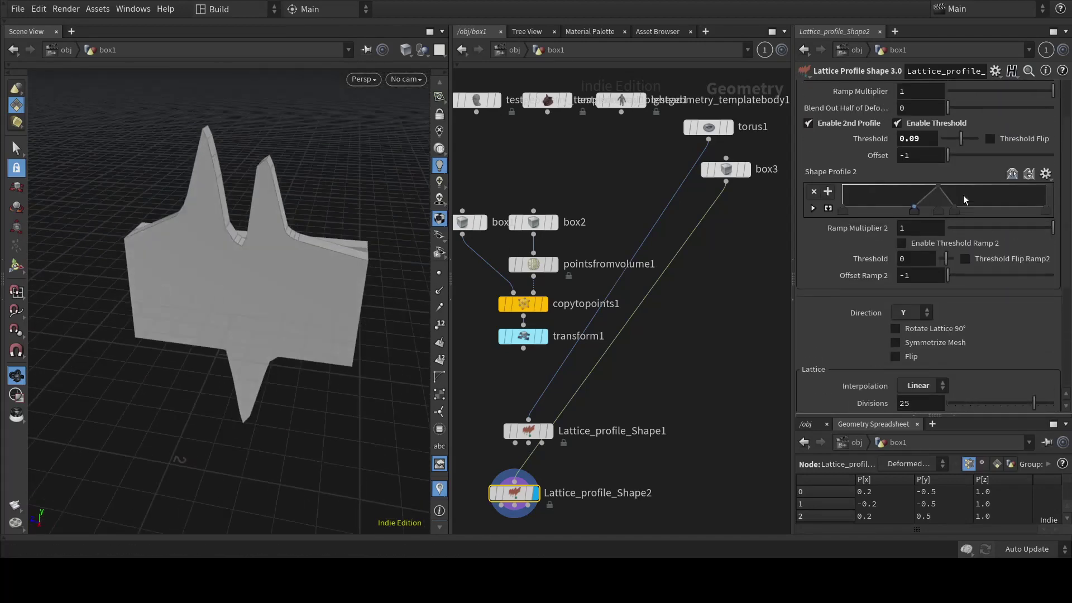
scroll(966, 198, "up", 1)
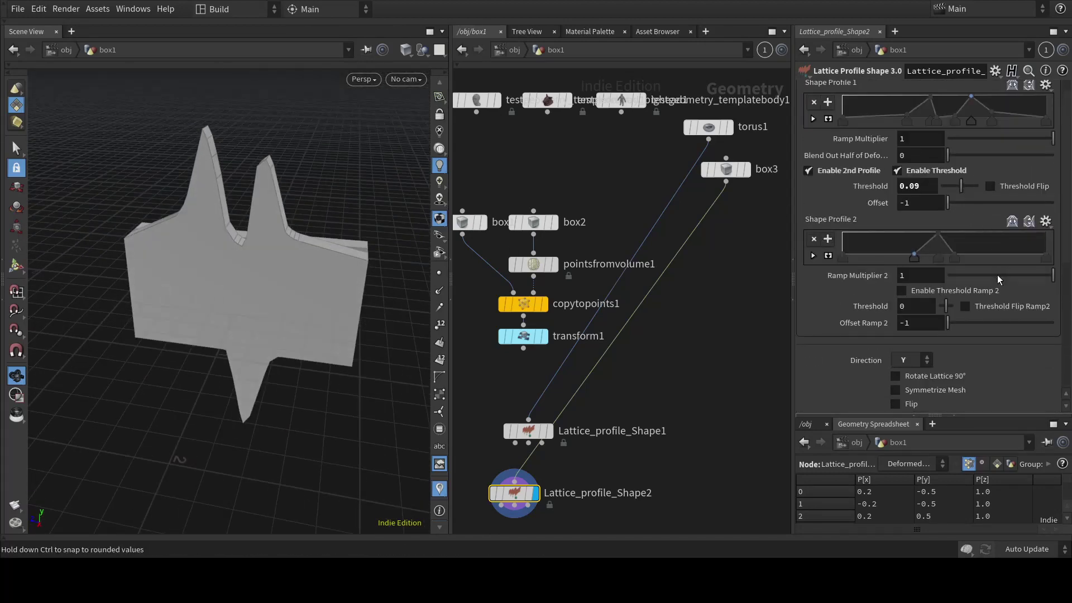
left_click(899, 171)
left_click_drag(258, 226, 312, 212)
Step: Turn Dissolve Flat Edges off to inspect the box's dense mesh, and turn it back on
scroll(987, 370, "down", 5)
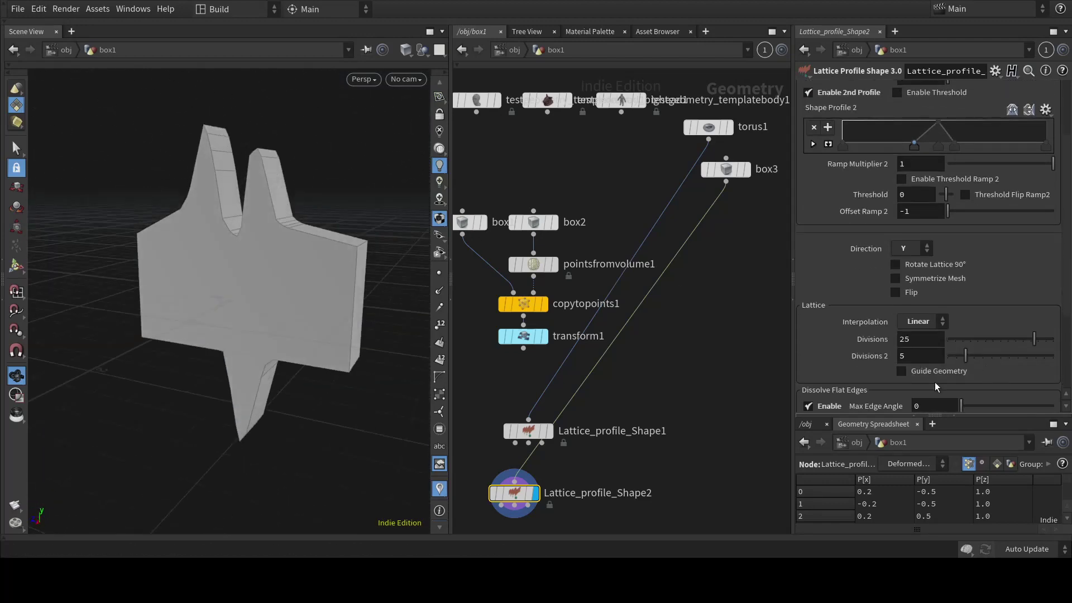
left_click(808, 343)
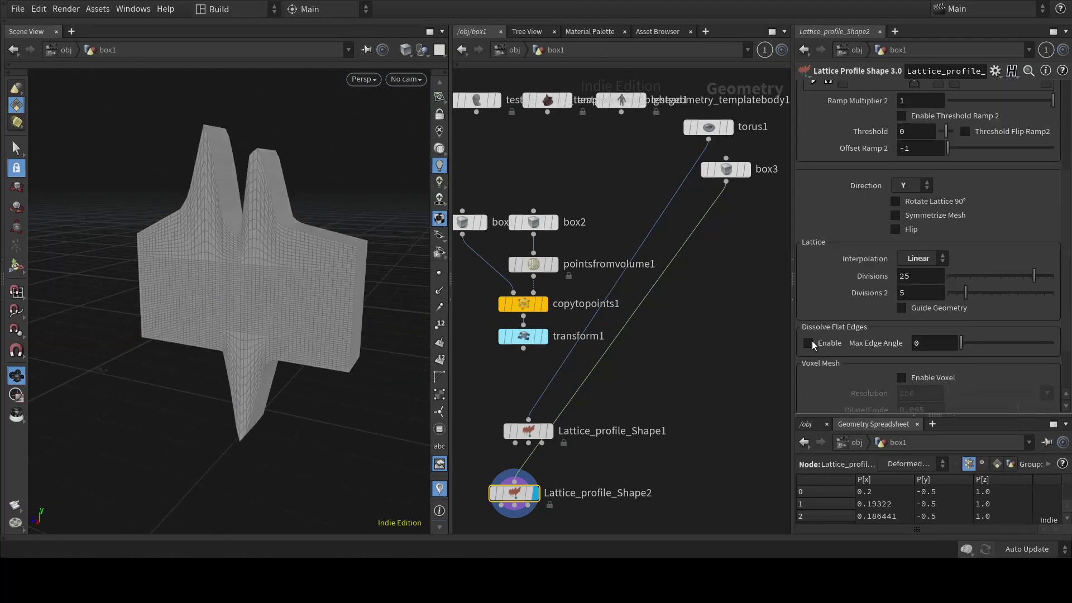
left_click_drag(321, 234, 311, 260)
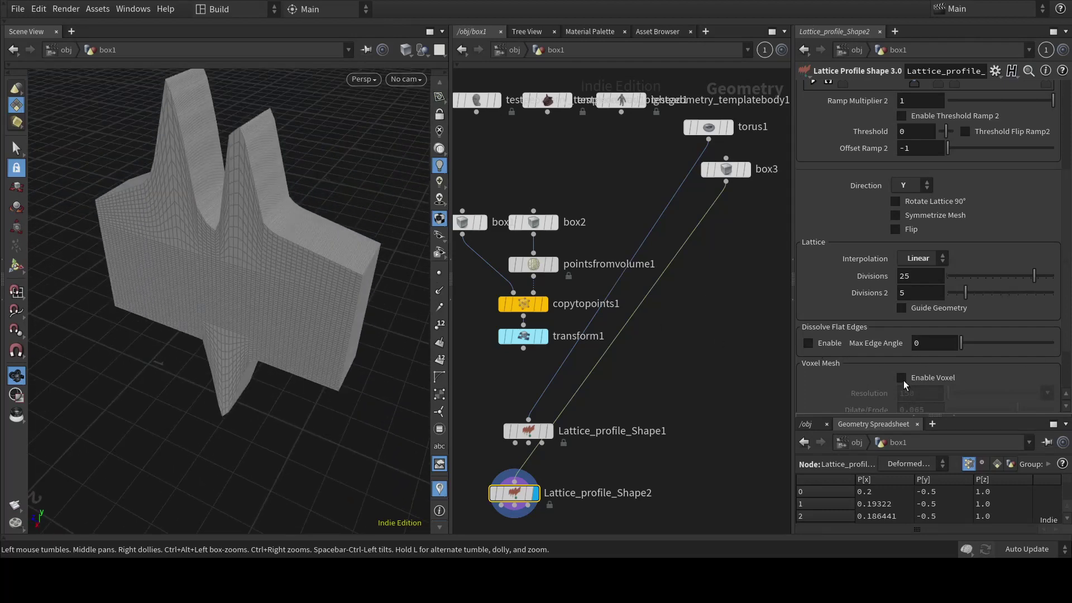
left_click(808, 343)
left_click_drag(371, 246, 300, 276)
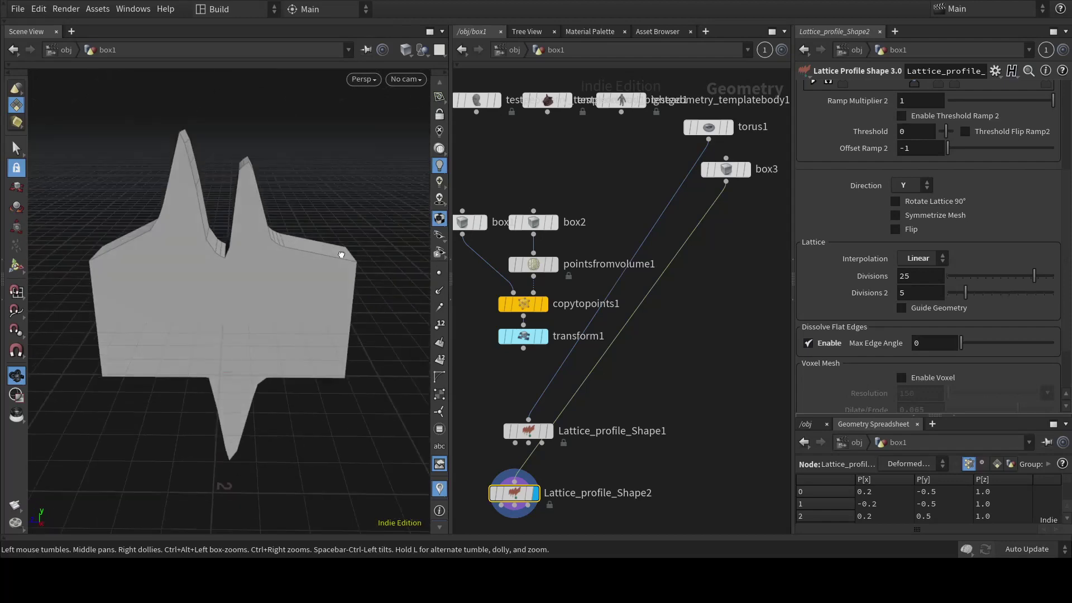
Step: Disable the second profile so that only Shape Profile 1 deforms the box
scroll(984, 266, "up", 2)
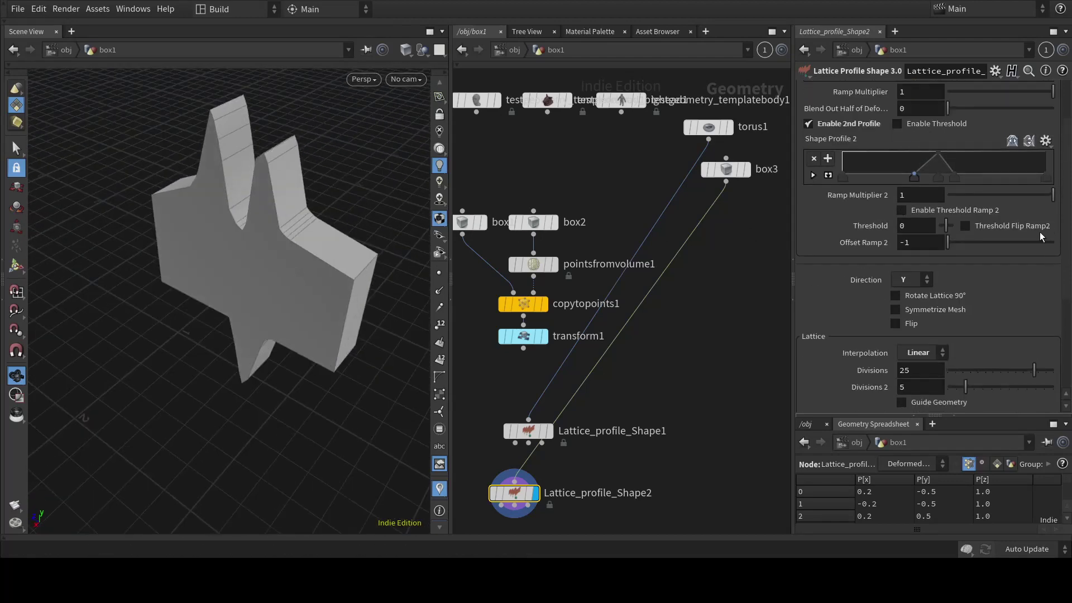
scroll(984, 266, "down", 3)
scroll(1040, 166, "up", 11)
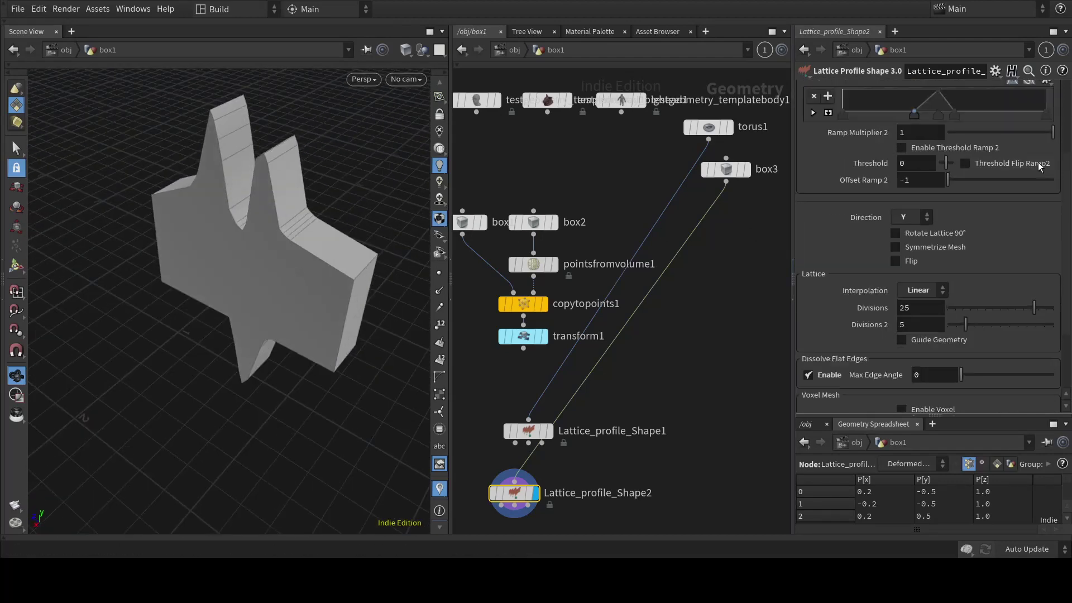
left_click(808, 186)
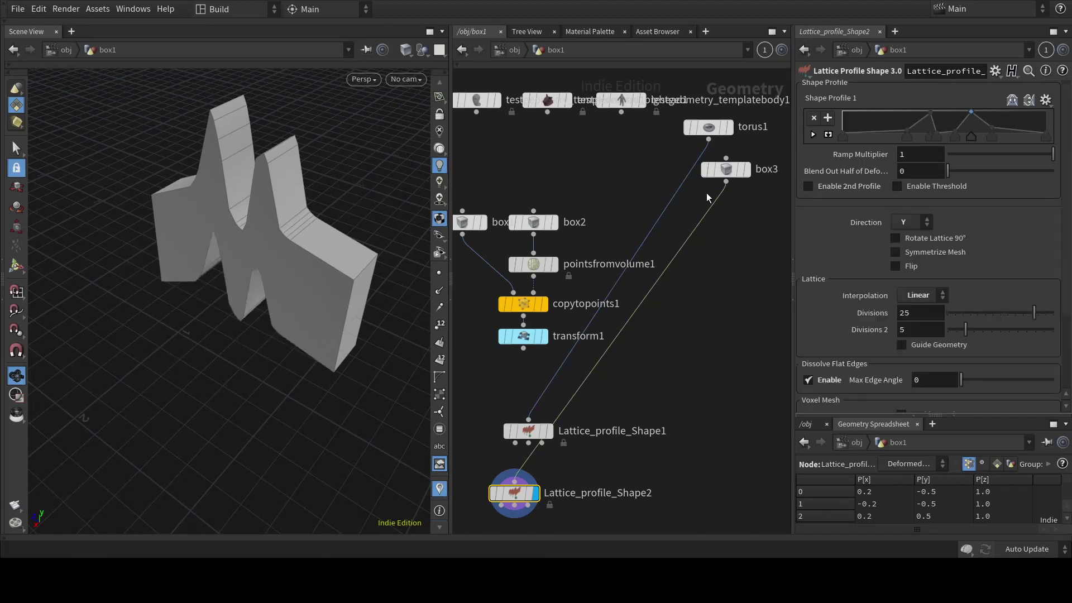
mouse_move(282, 263)
left_mouse_down()
mouse_move(268, 260)
mouse_move(299, 180)
mouse_move(285, 269)
left_mouse_up()
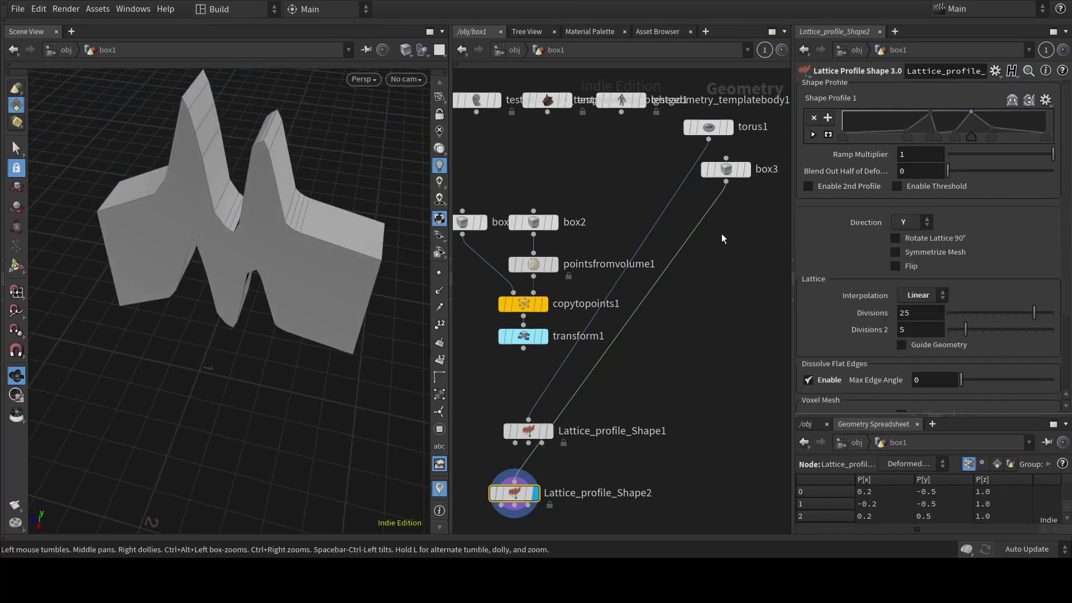
Step: Connect the transform1 output to the Lattice_profile_Shape2 input in place of box3
scroll(558, 324, "down", 3)
left_click_drag(593, 274, 585, 397)
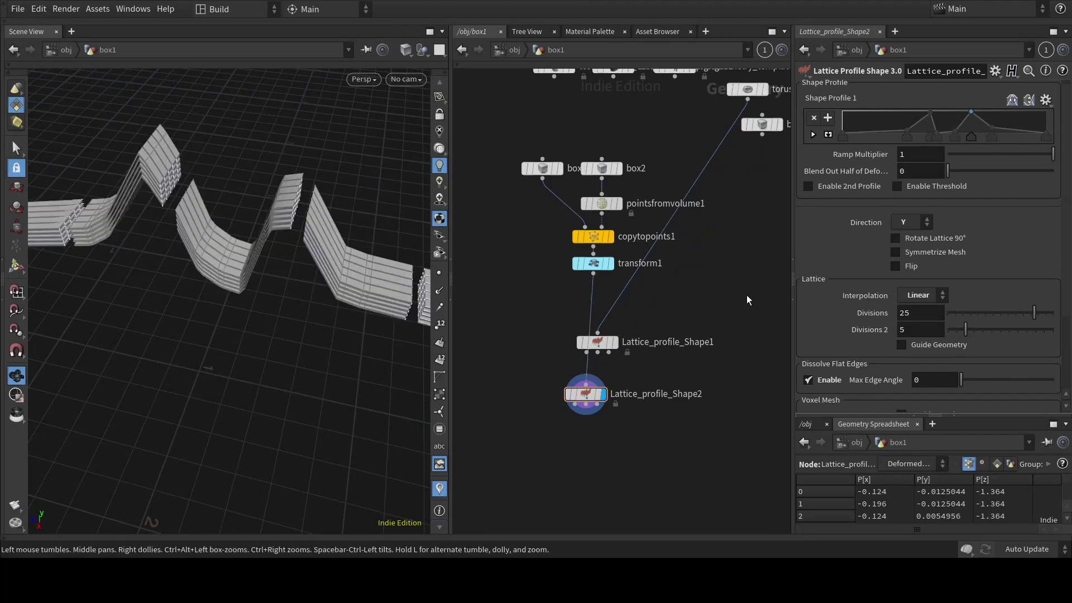
left_click_drag(391, 268, 425, 245)
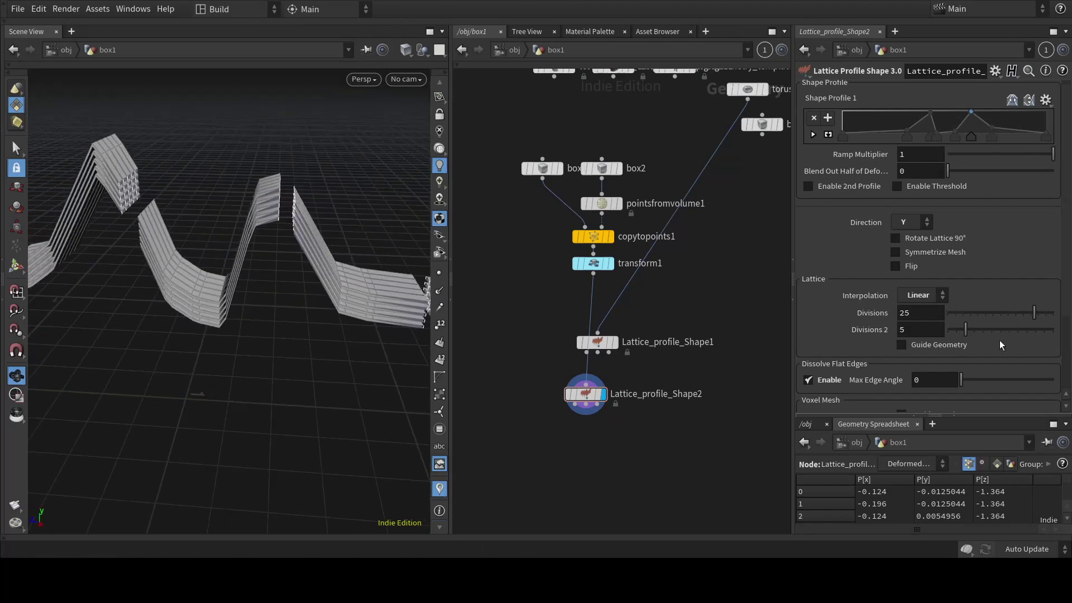
Step: Turn Dissolve Flat Edges off and back on to compare the deformed plank stack's mesh up close
left_click(810, 380)
left_click_drag(361, 316, 297, 328)
scroll(301, 315, "up", 4)
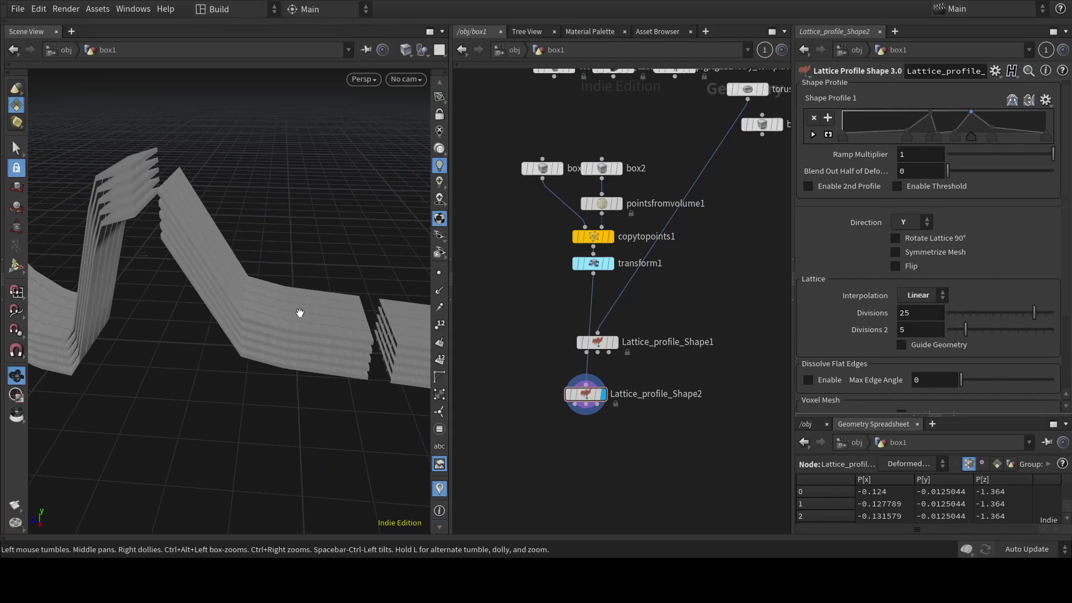
scroll(300, 313, "up", 4)
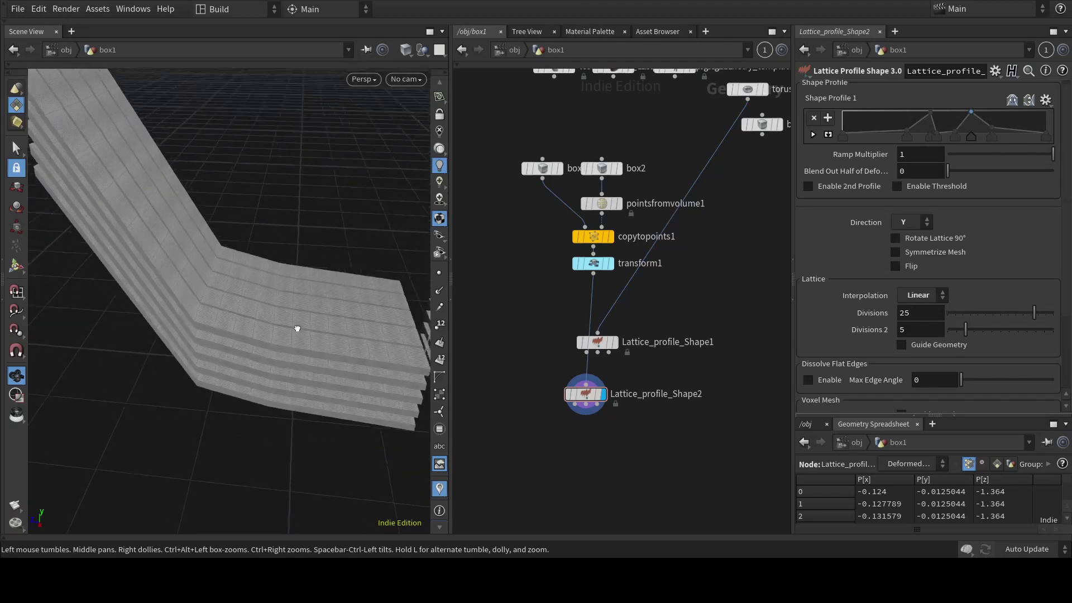
left_click(807, 382)
scroll(240, 263, "up", 5)
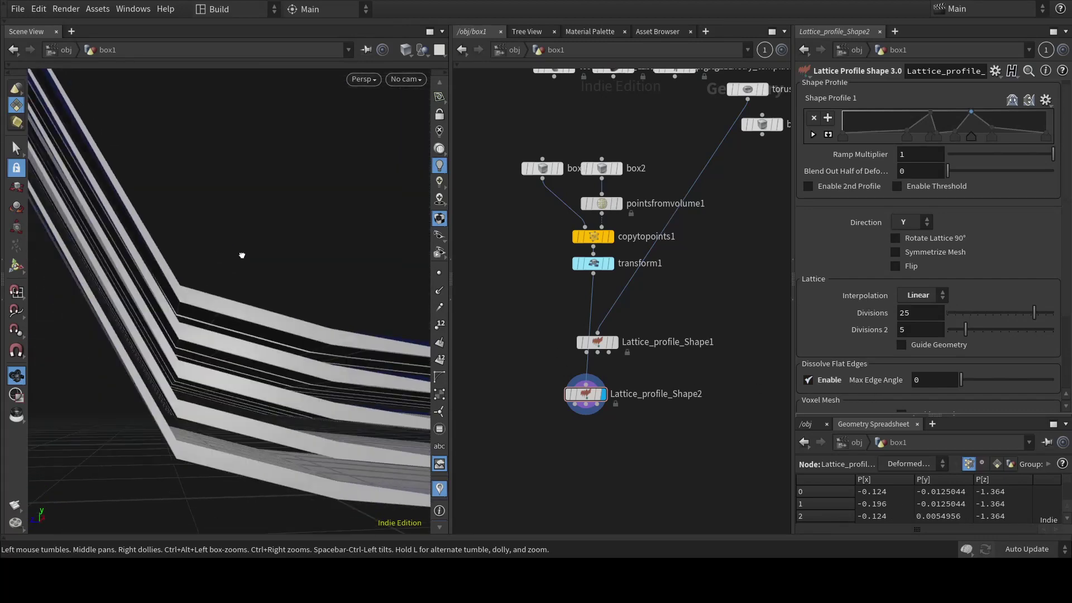
scroll(241, 255, "down", 8)
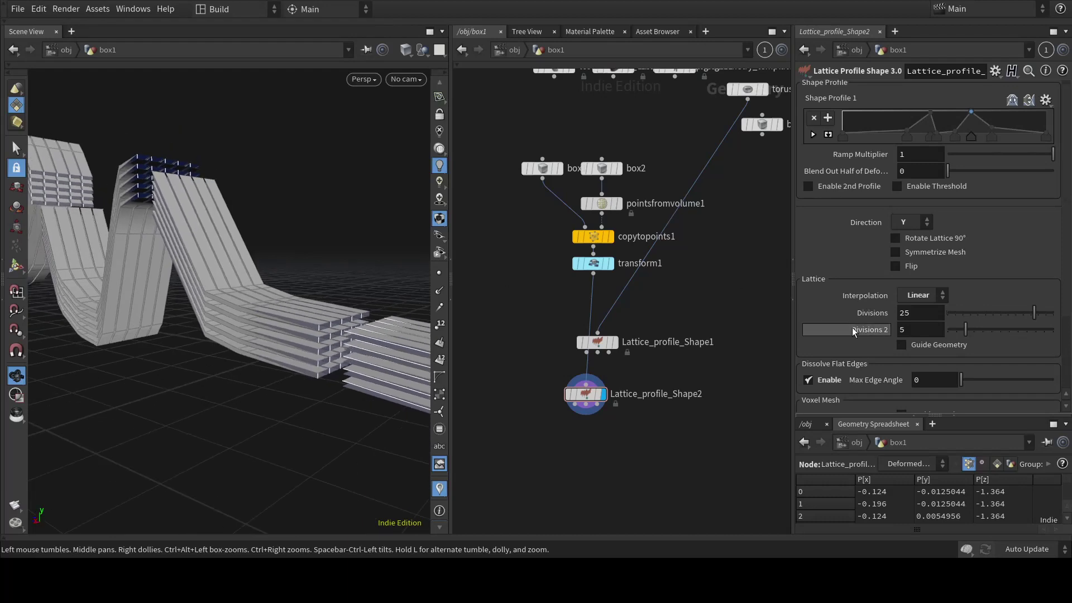
Step: Disable Dissolve Flat Edges for the deformed plank stack
left_click(807, 382)
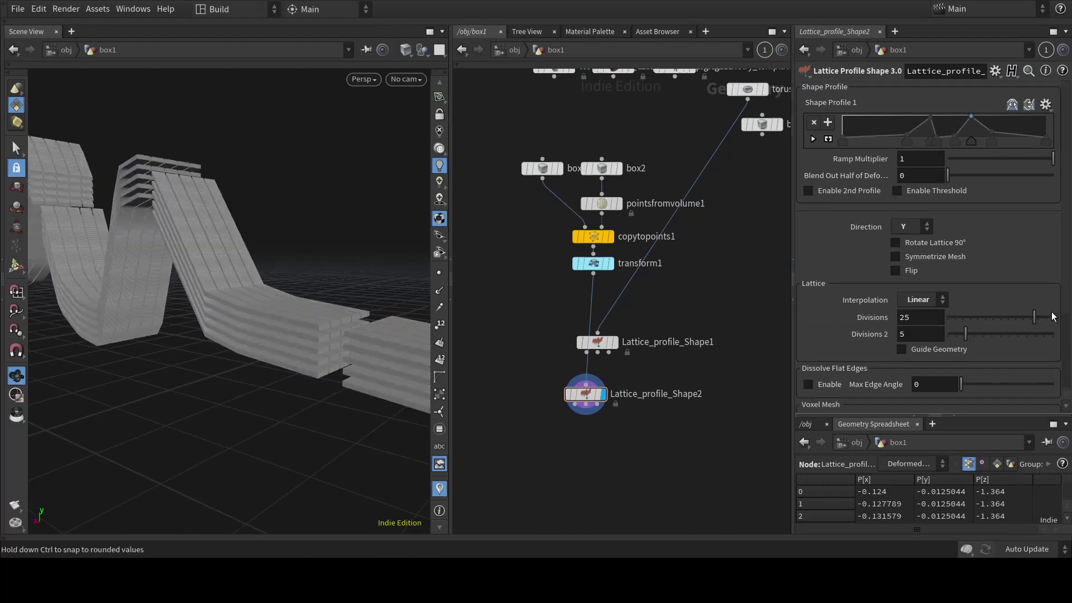
scroll(1057, 307, "down", 3)
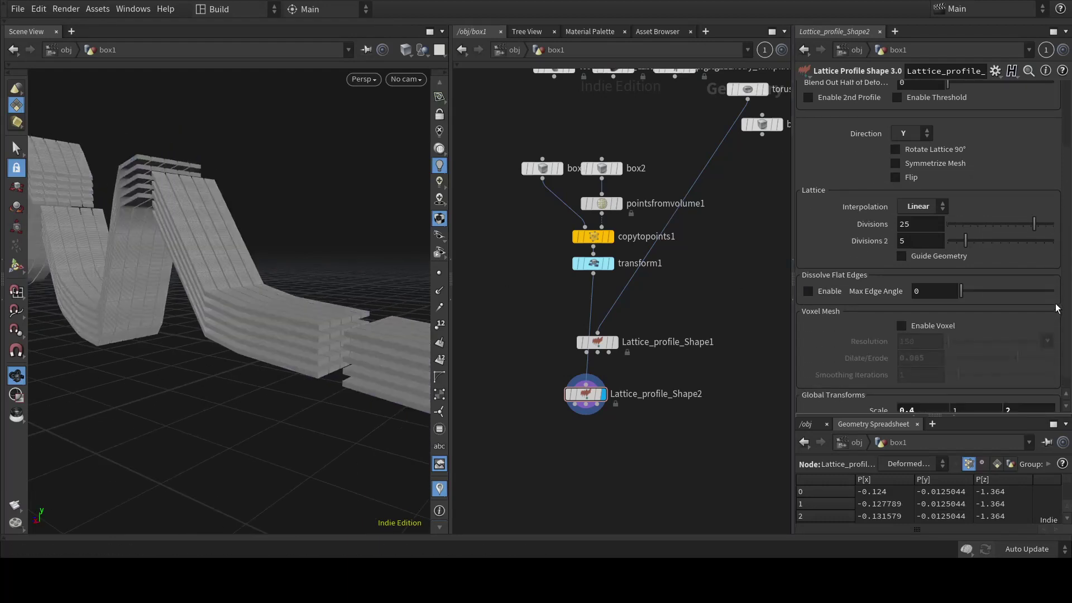
scroll(1057, 308, "down", 1)
scroll(1057, 307, "up", 3)
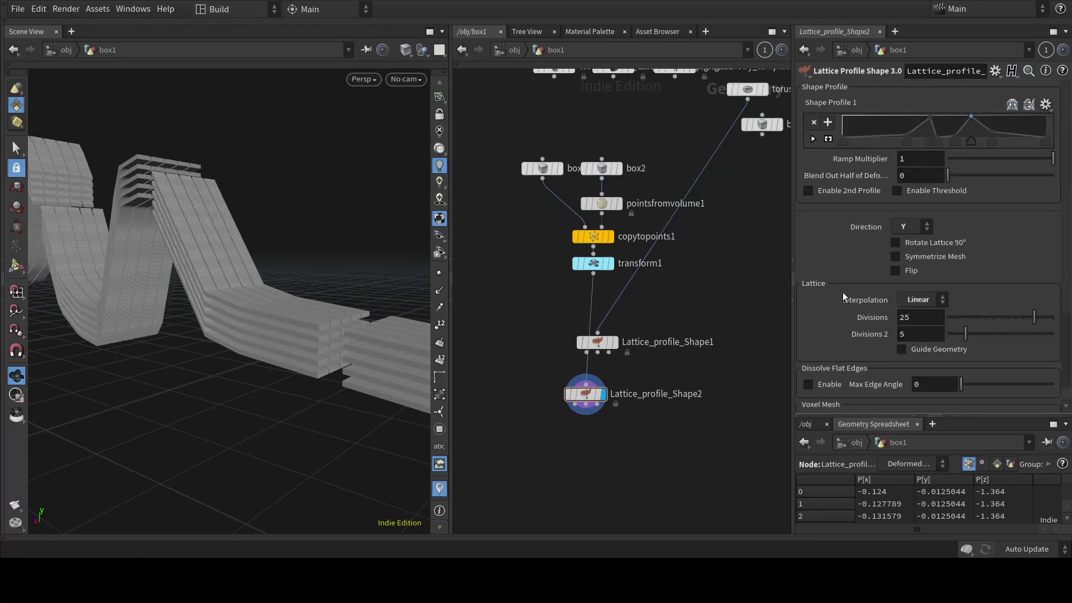